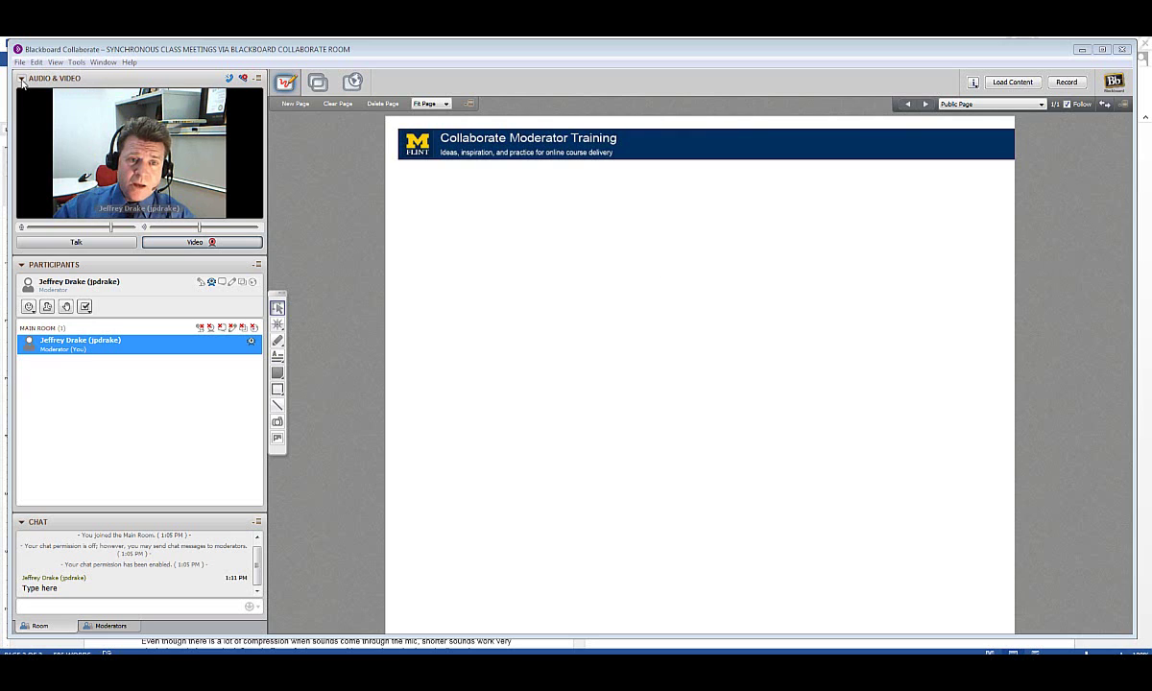
# - Collapse and re-expand the Audio & Video panel, and switch the microphone on and off again
pyautogui.click(21, 80)
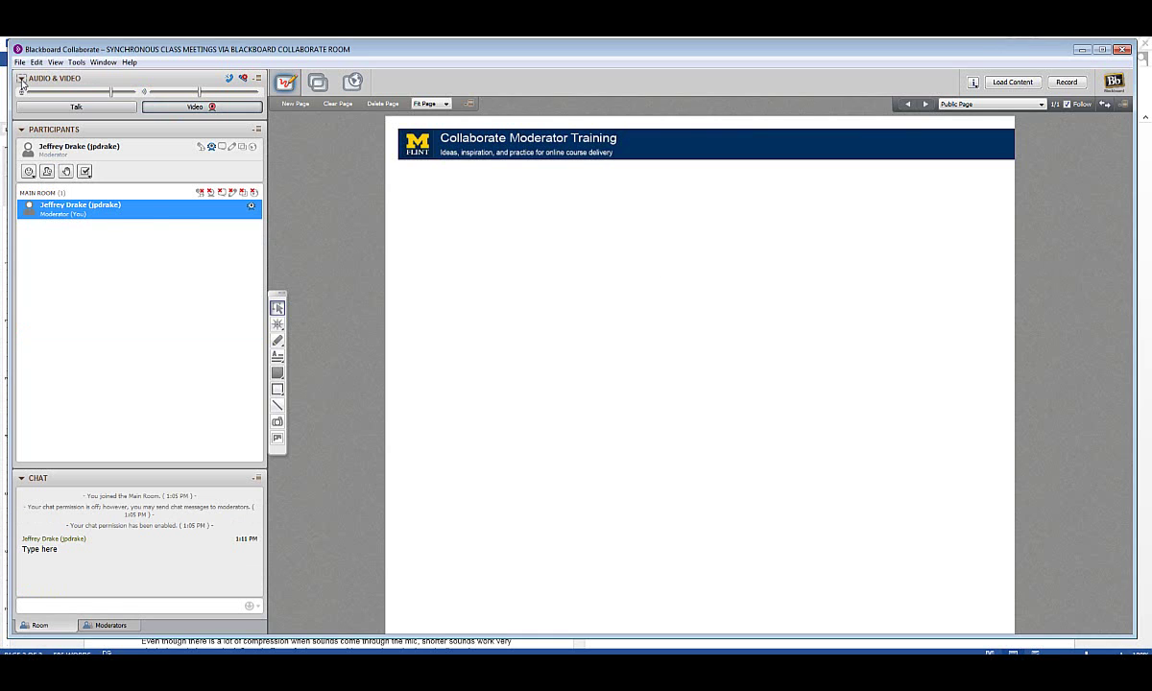
pyautogui.click(21, 80)
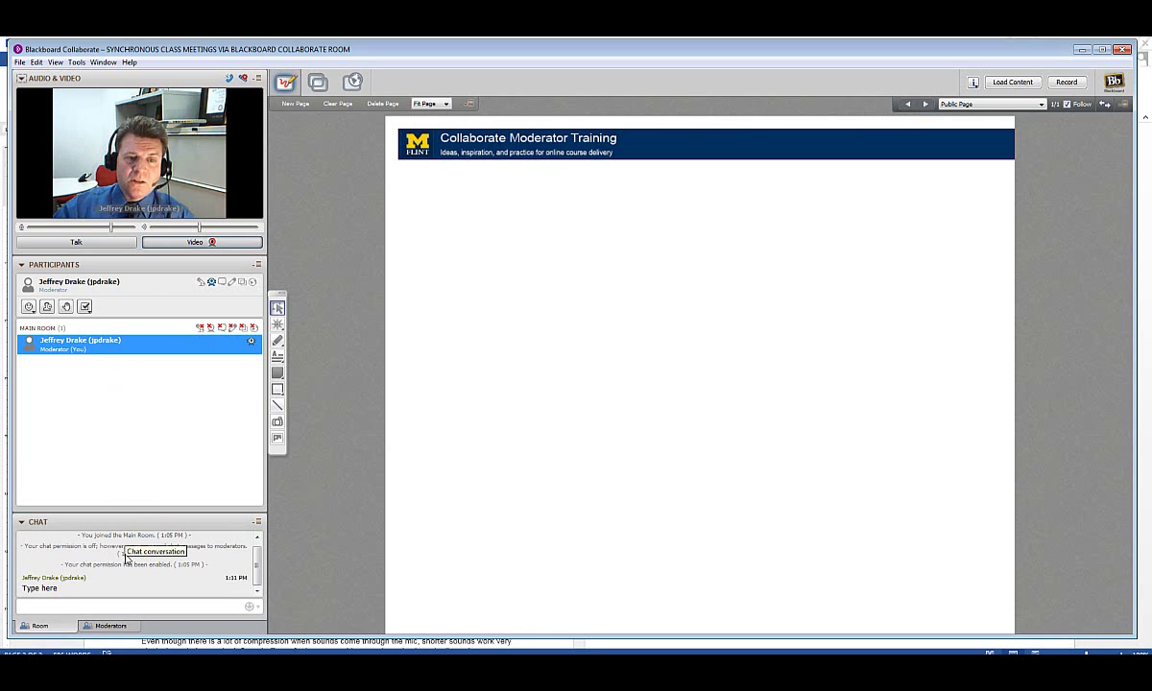
pyautogui.click(93, 241)
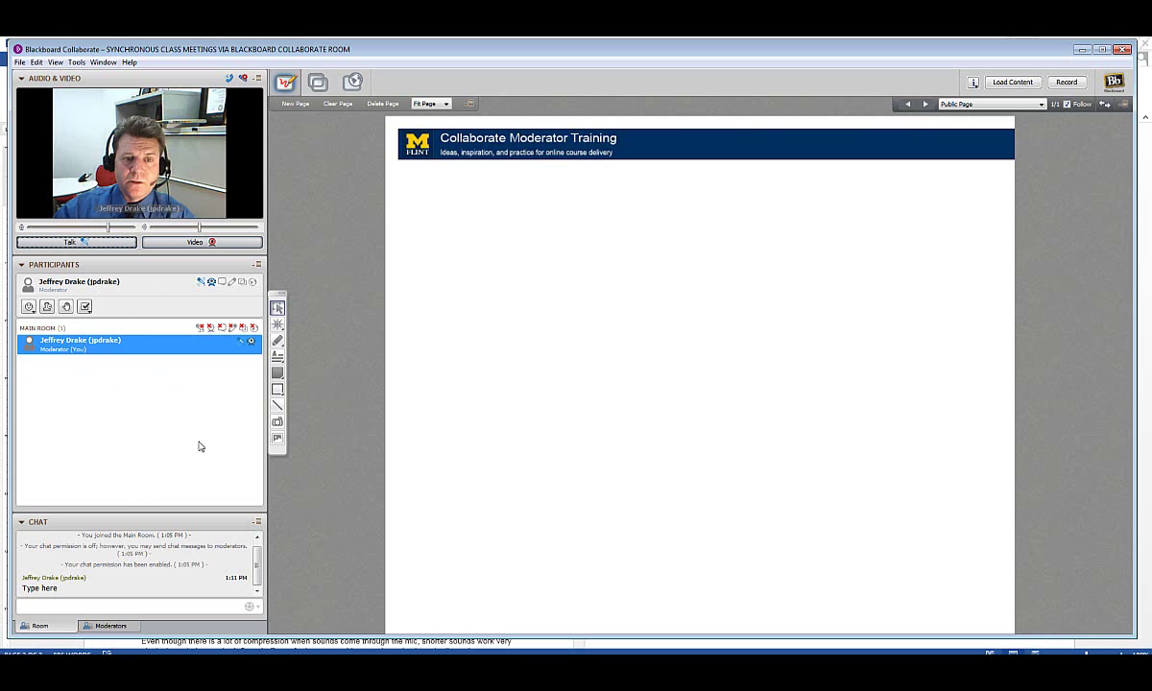
pyautogui.click(86, 245)
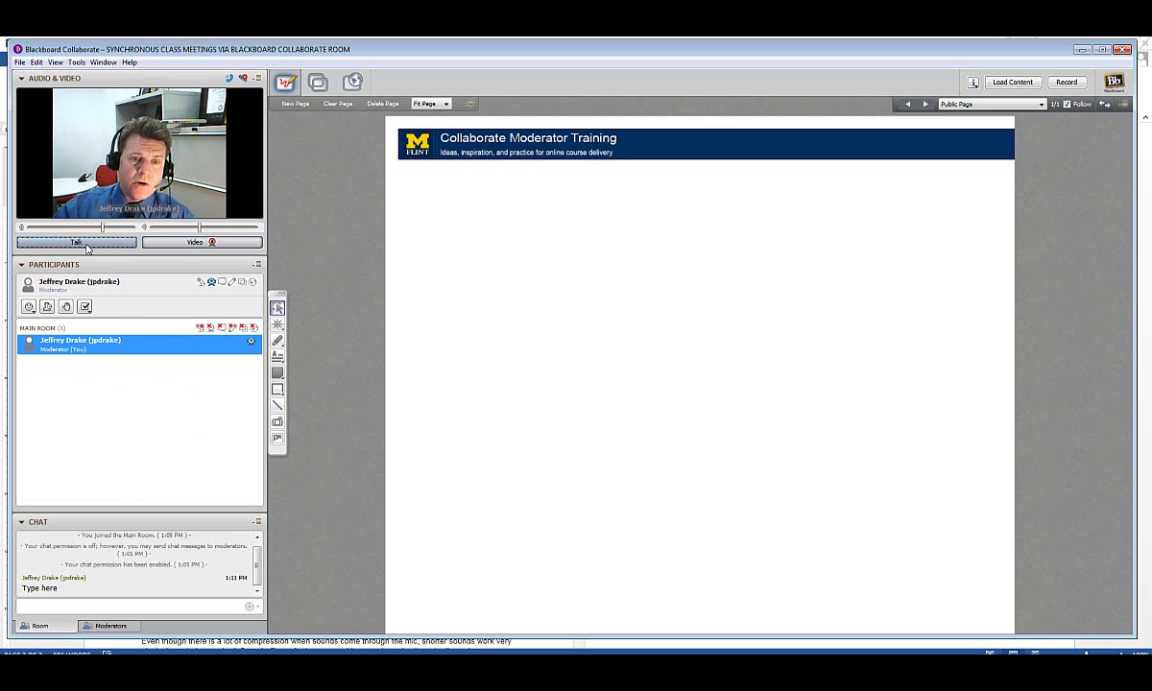
# - Turn the webcam video off and back on
pyautogui.click(194, 244)
pyautogui.click(194, 243)
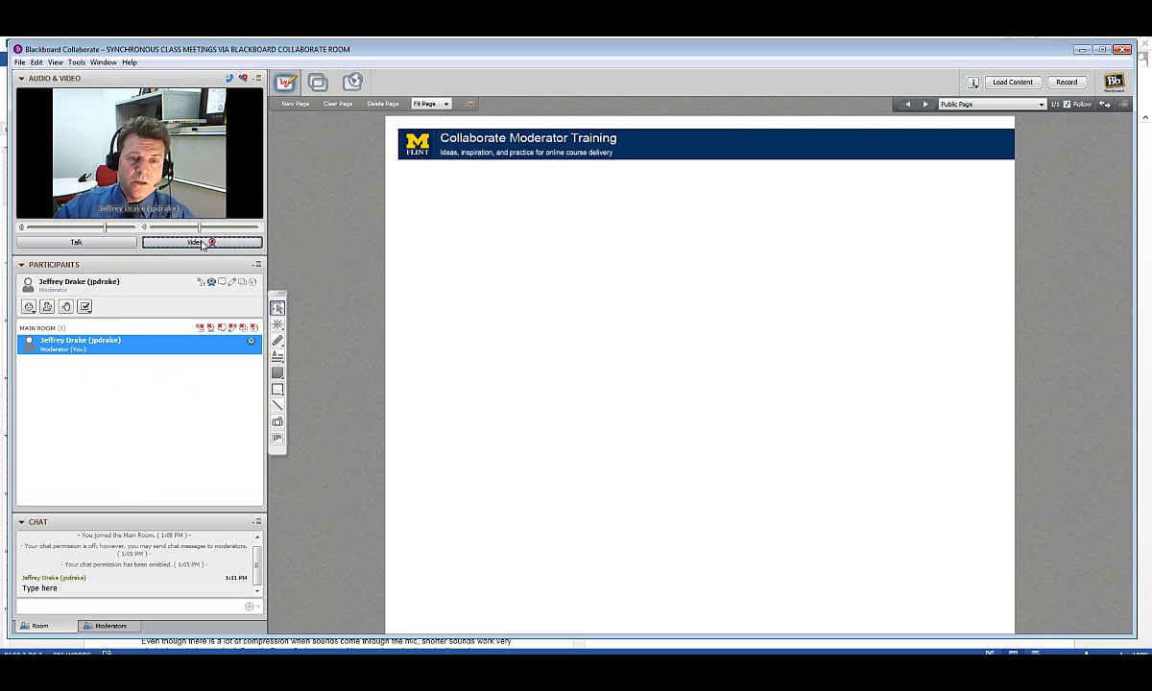
pyautogui.click(202, 244)
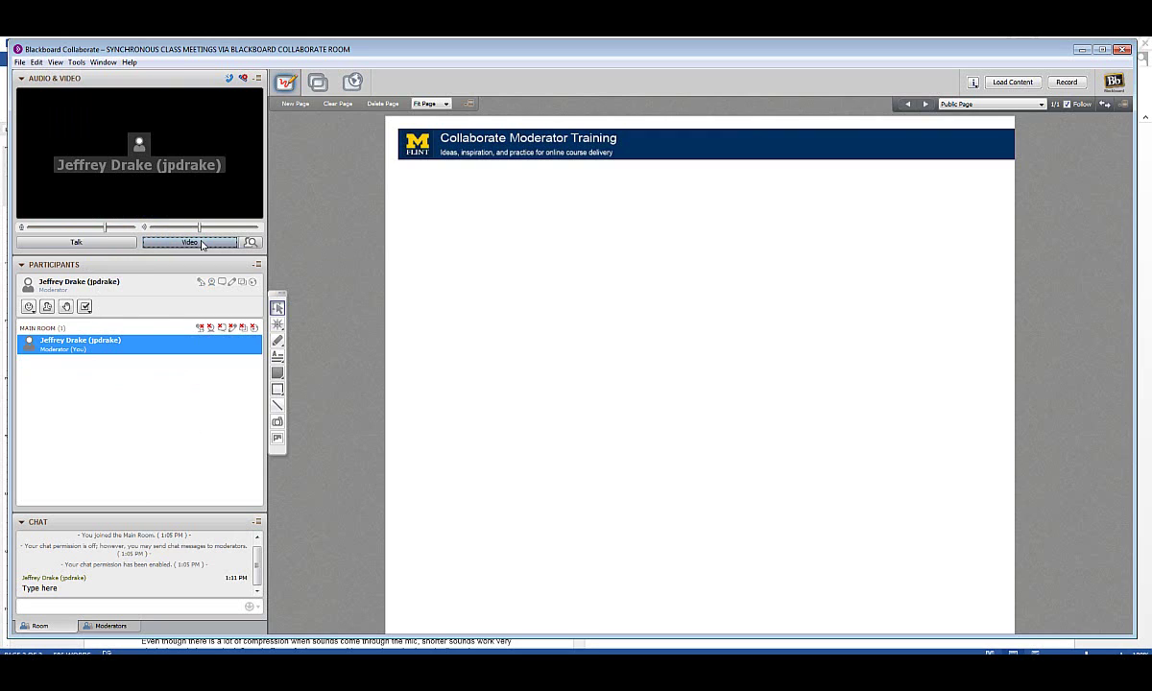
pyautogui.click(202, 244)
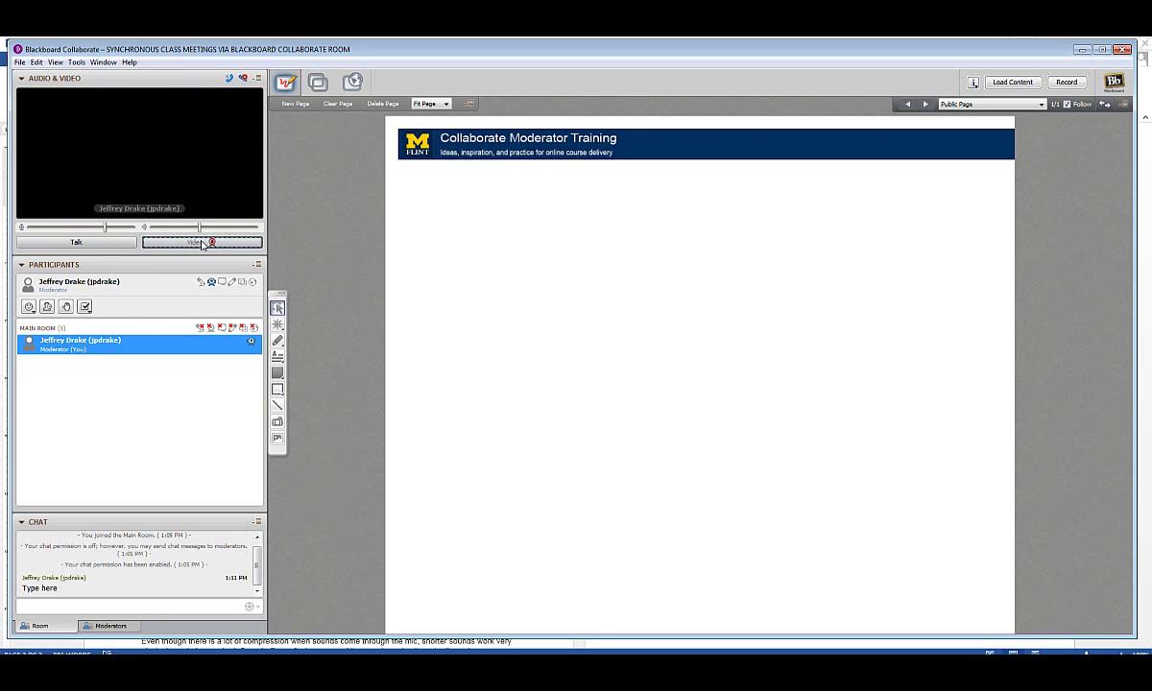
# - Widen the Audio & Video, Participants and Chat panels to about half of the window width
pyautogui.moveTo(265, 232); pyautogui.dragTo(437, 244)
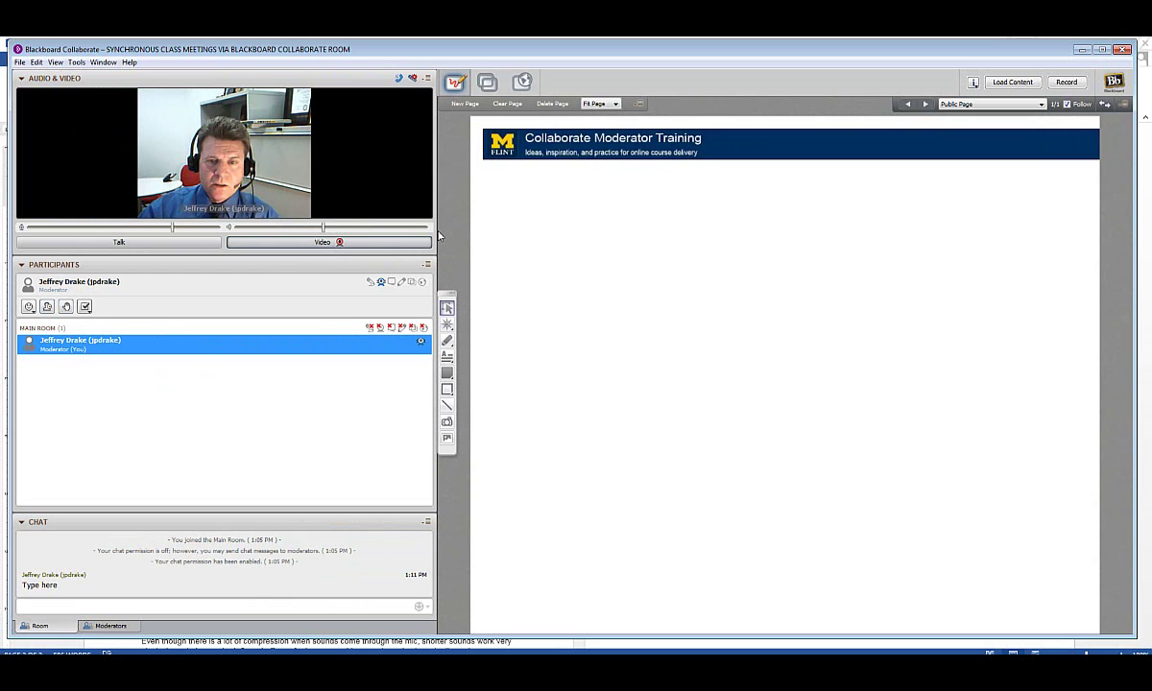
pyautogui.moveTo(437, 235); pyautogui.dragTo(551, 255)
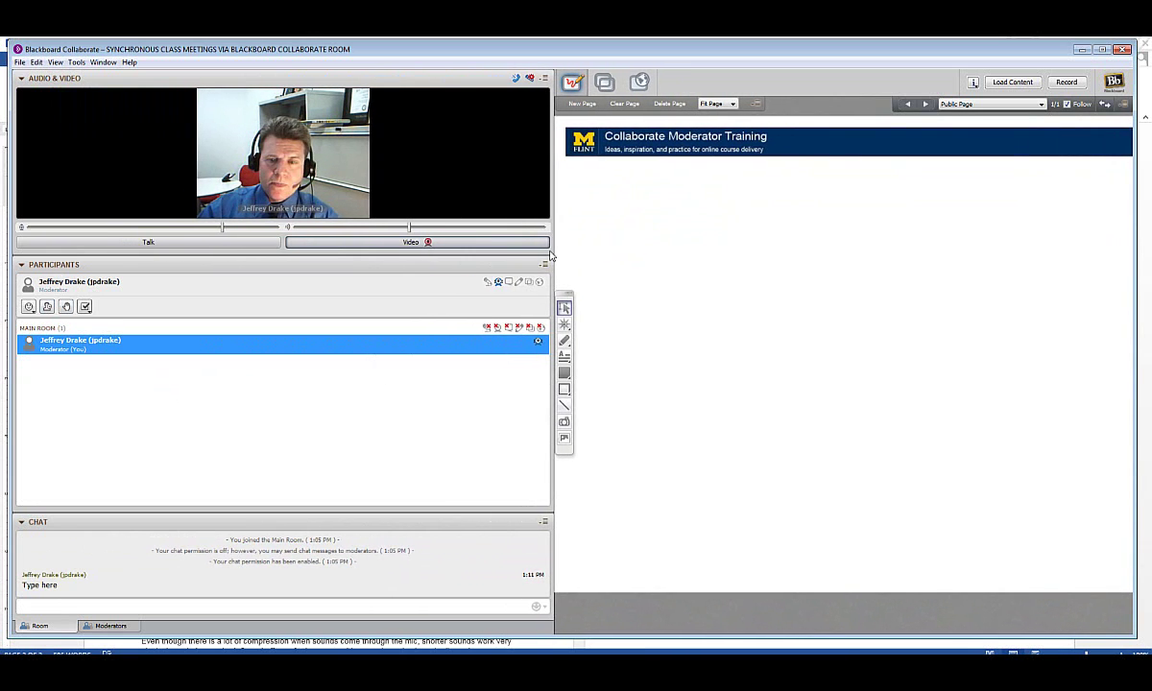
# - Send the chat message "Type your message here." to the room
pyautogui.click(136, 609)
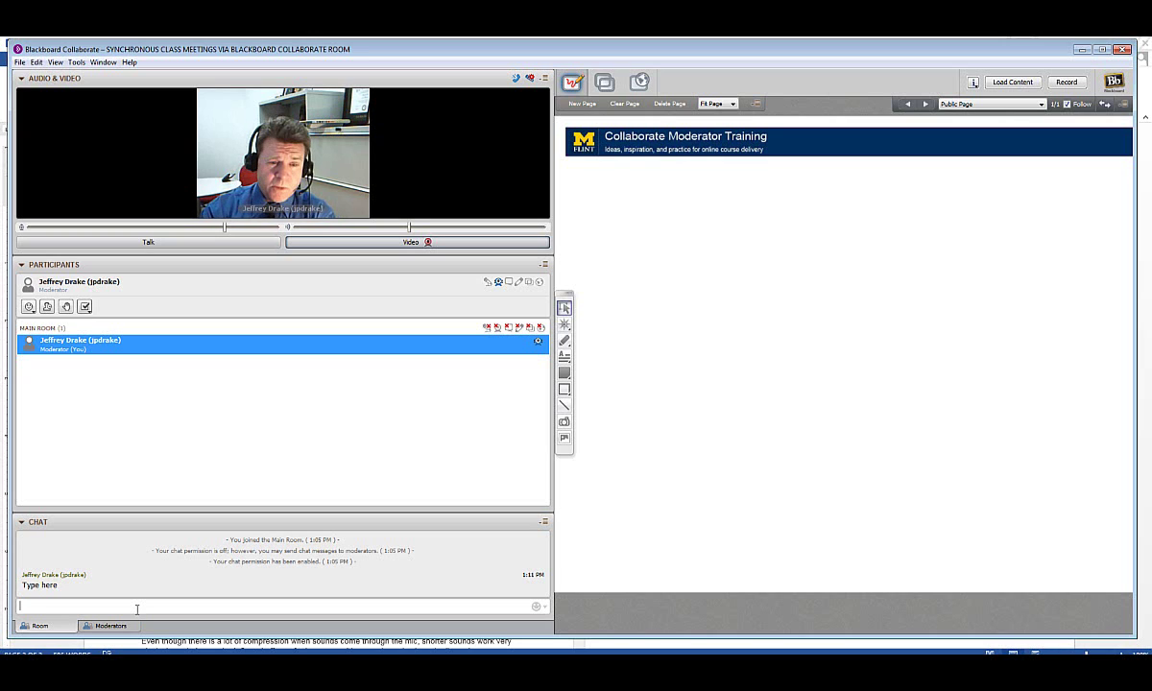
pyautogui.write('Type ')
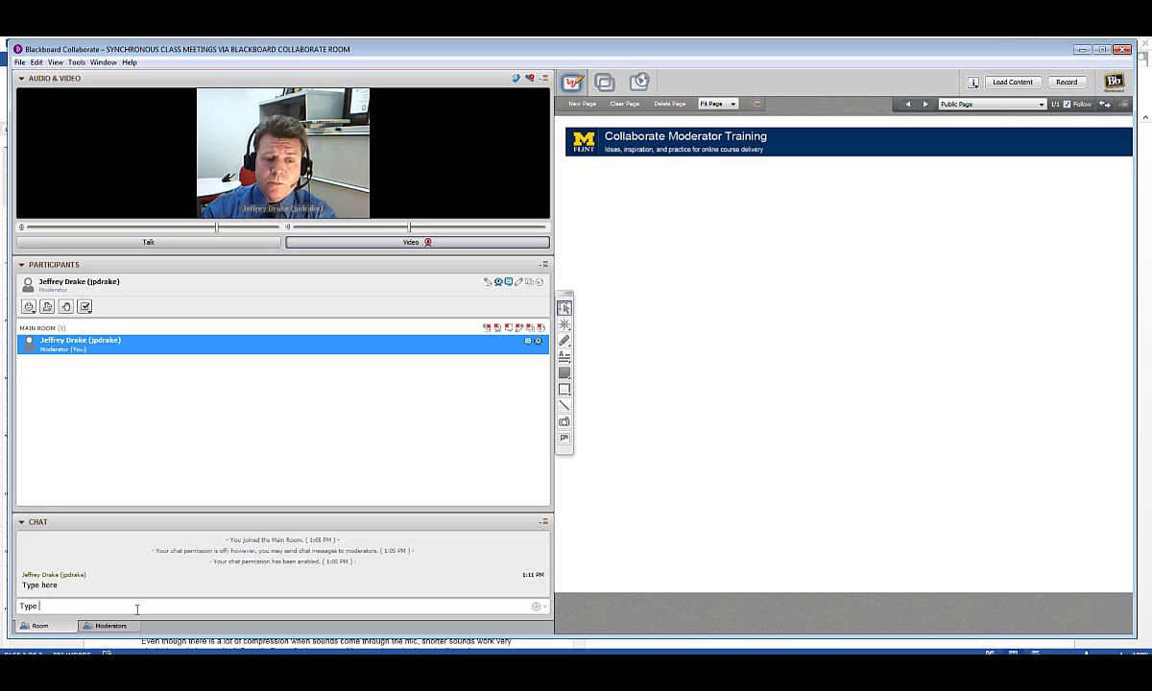
pyautogui.write('you ')
pyautogui.write(' message here.')
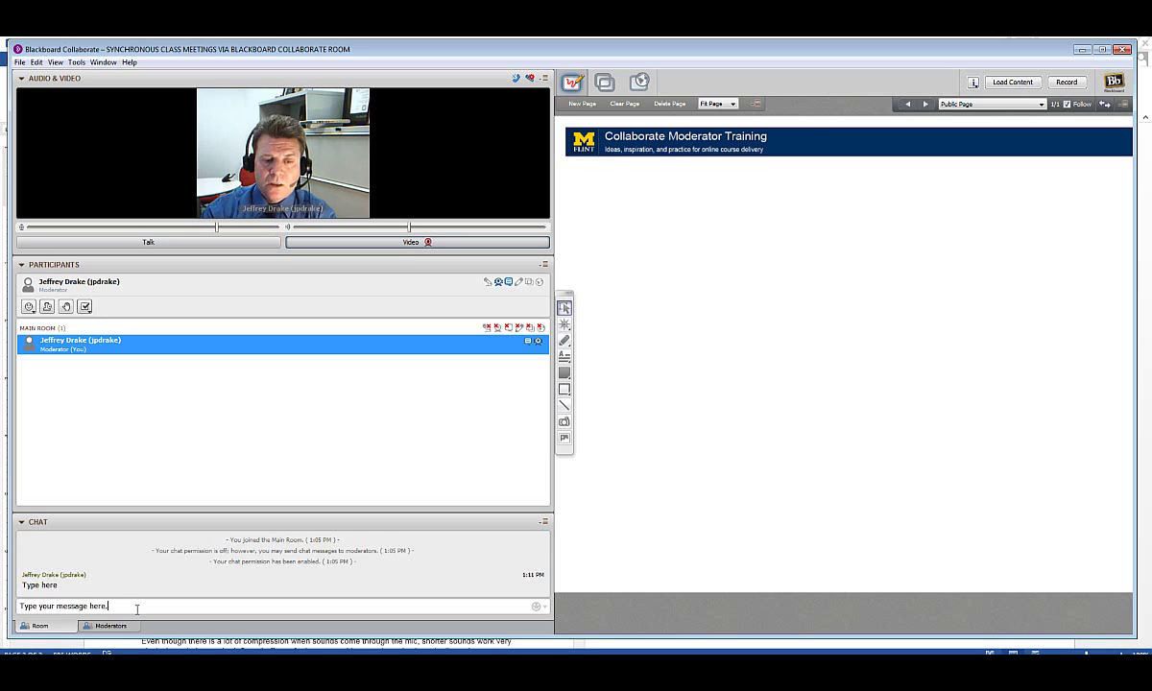
pyautogui.press('Return')
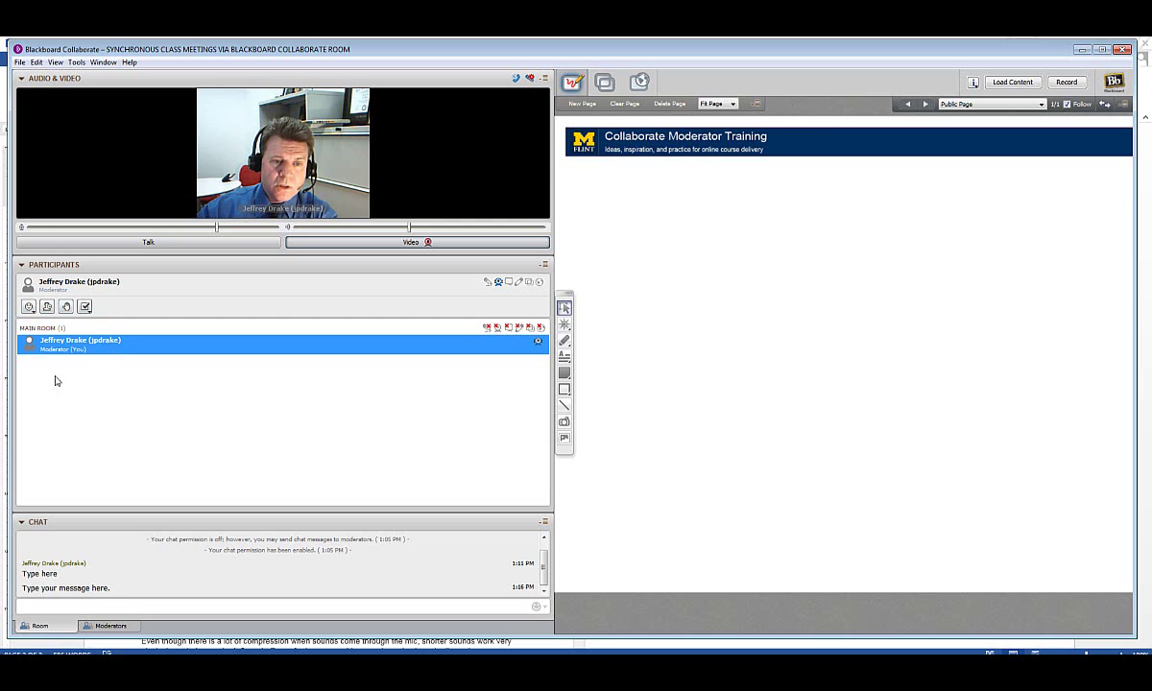
# - Show the Smiley Face, LOL and Faster feedback statuses one after another in the participants list
pyautogui.click(28, 306)
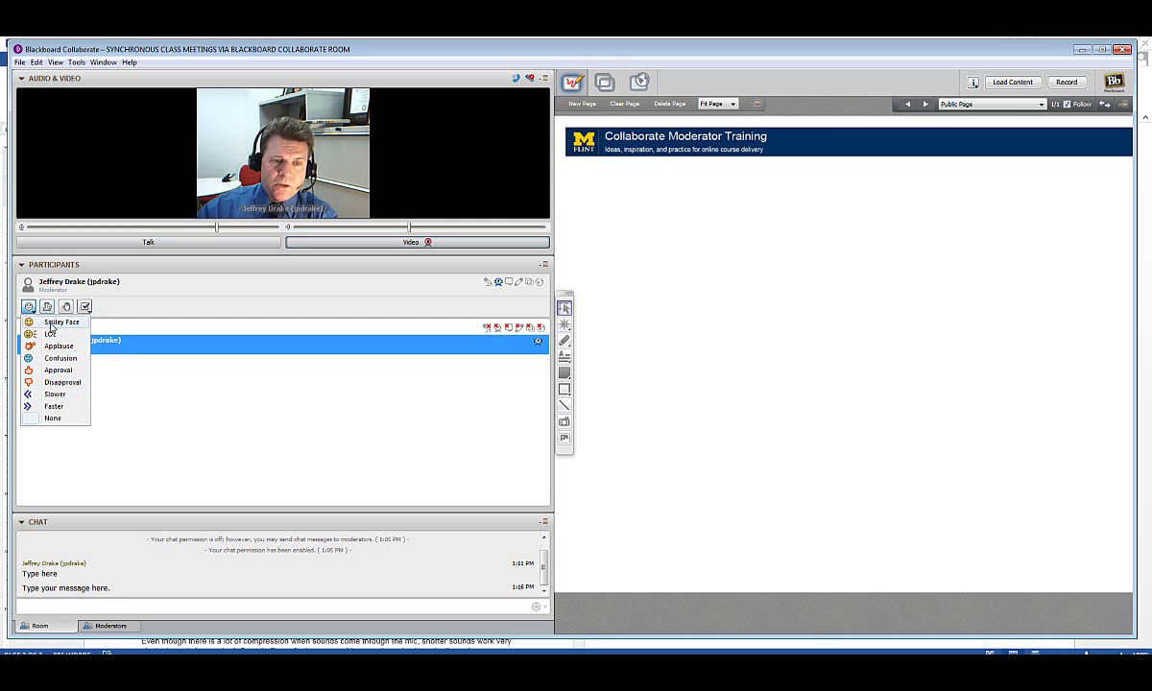
pyautogui.click(52, 321)
pyautogui.click(29, 306)
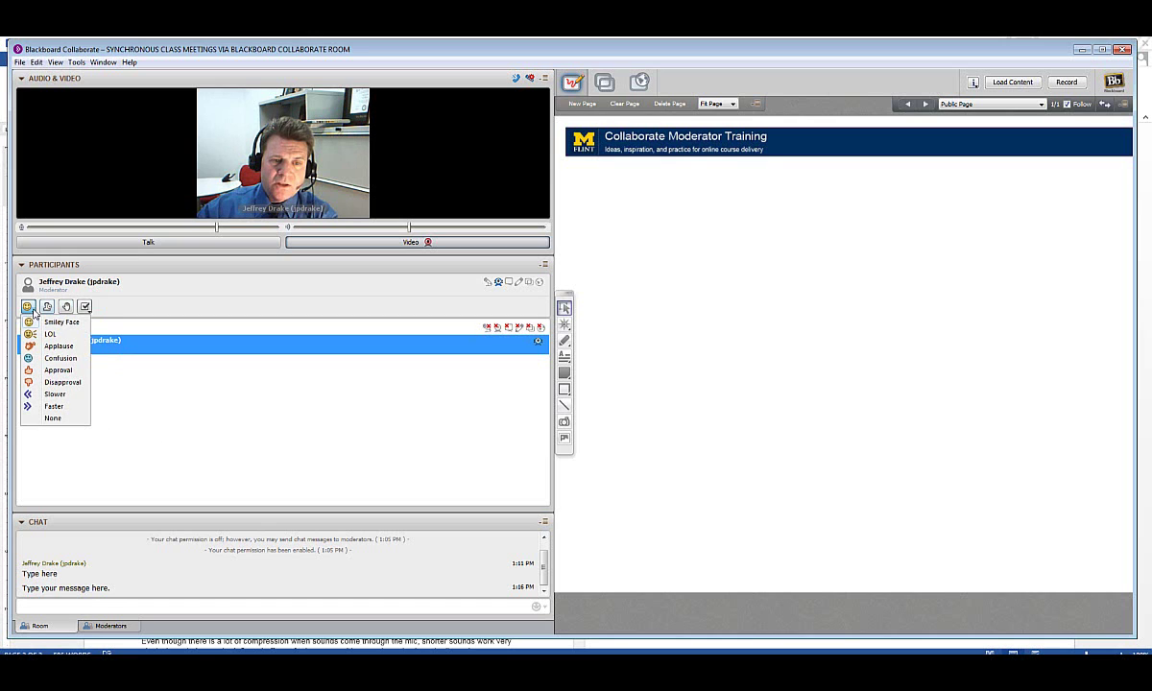
pyautogui.click(37, 328)
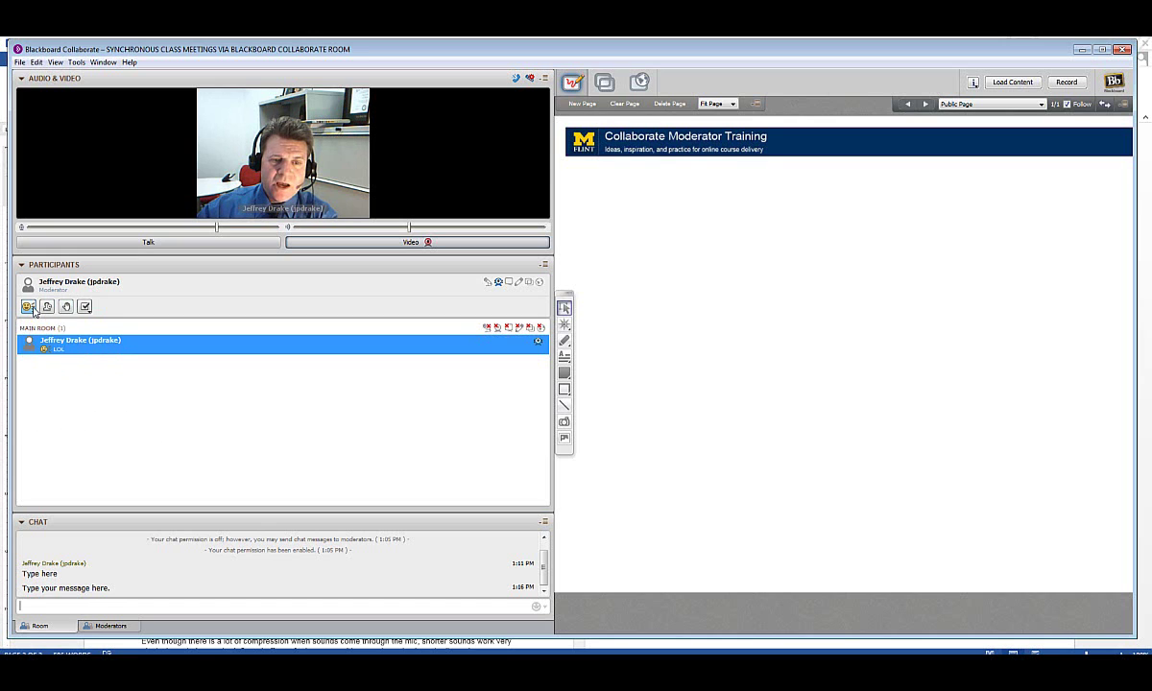
pyautogui.click(29, 306)
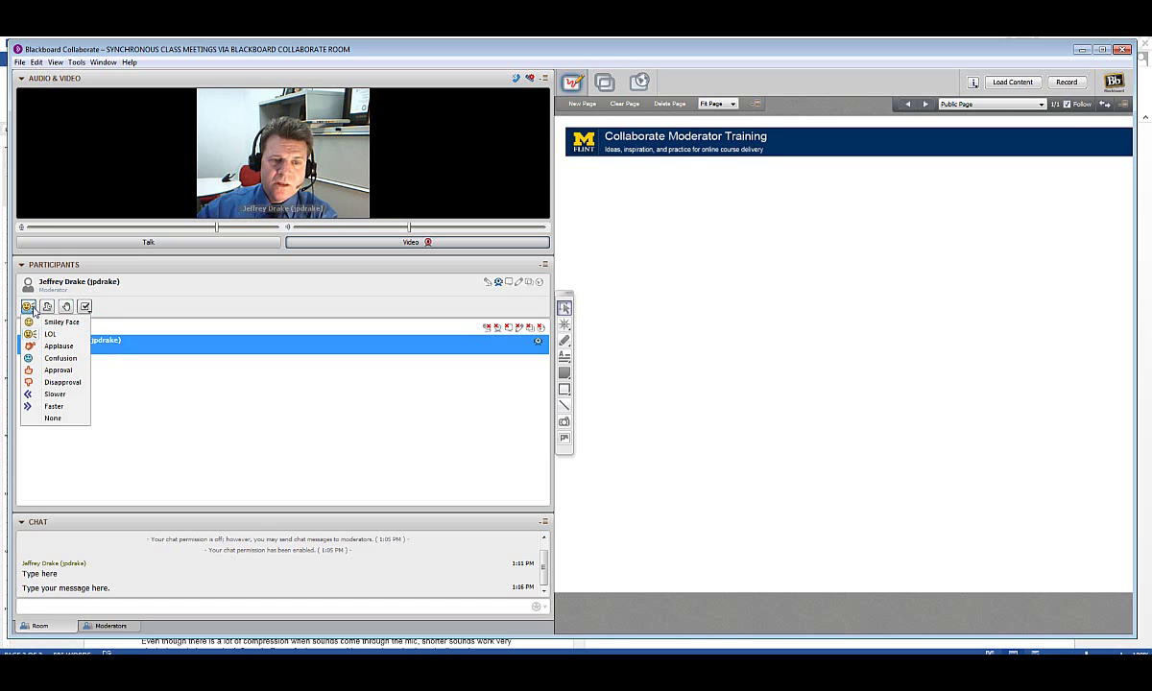
pyautogui.click(53, 407)
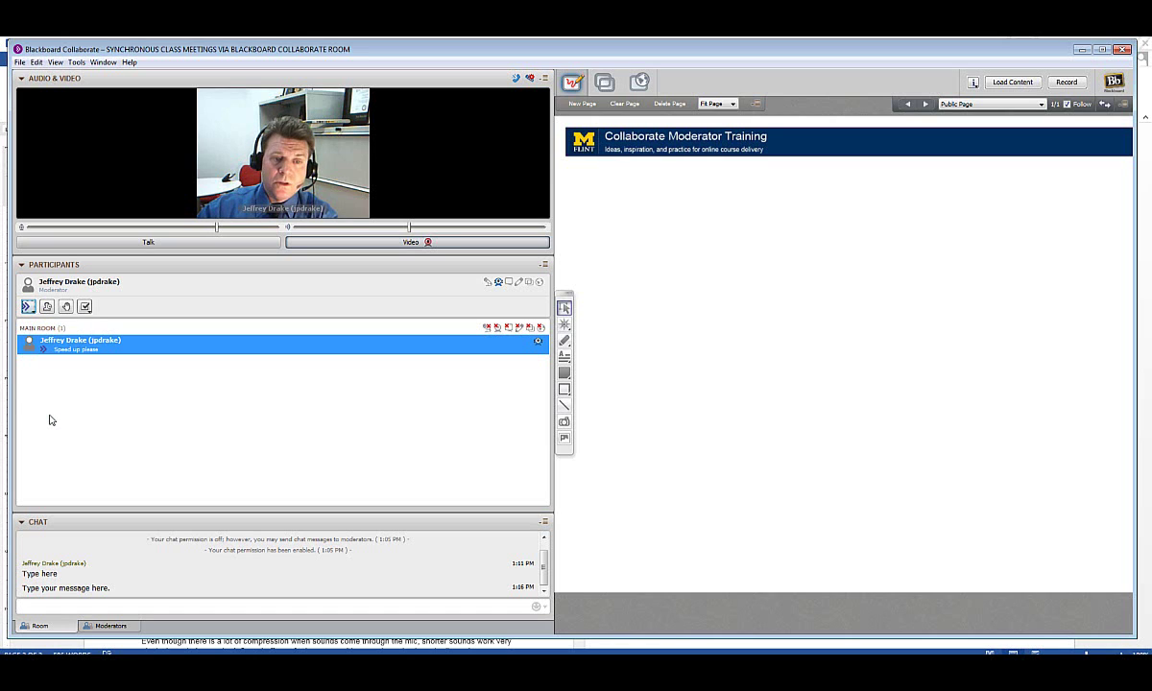
# - Raise the moderator's hand and look at the available poll response options without choosing one
pyautogui.click(66, 306)
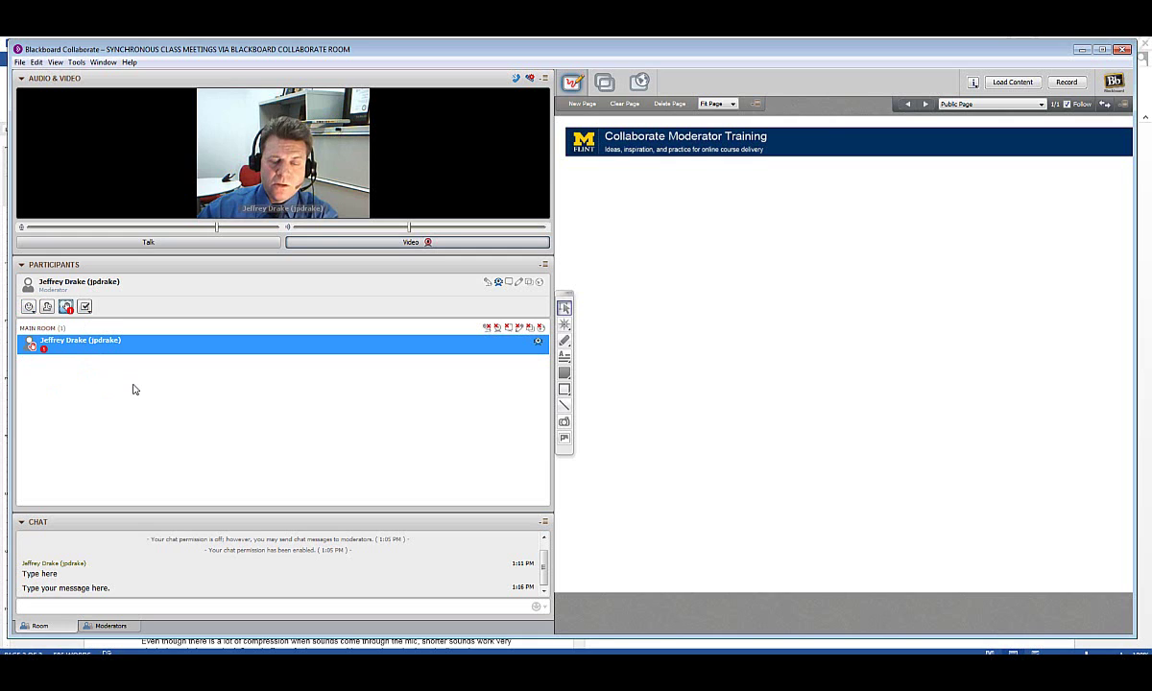
pyautogui.click(85, 307)
pyautogui.click(85, 308)
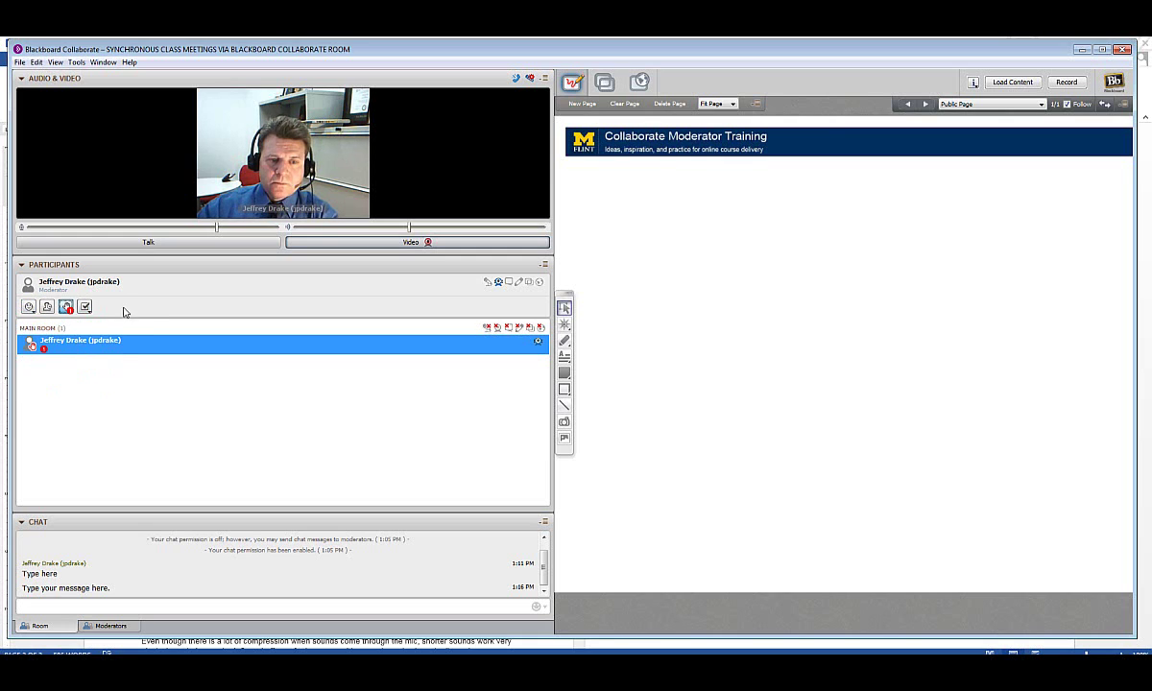
pyautogui.click(86, 307)
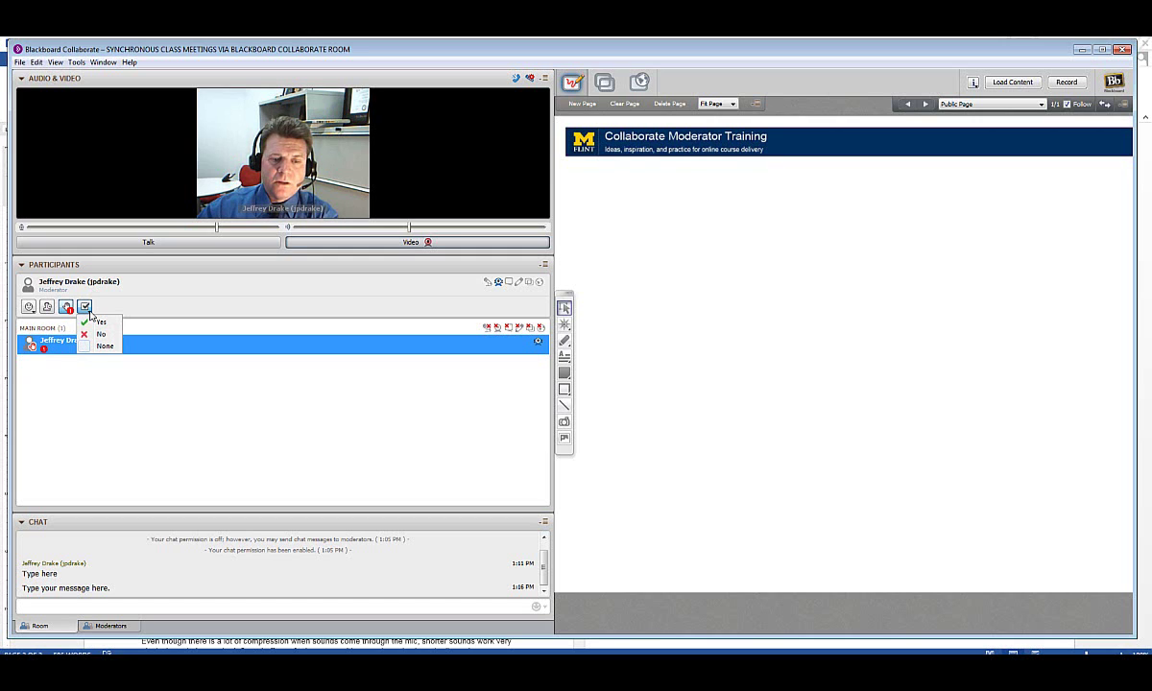
pyautogui.click(87, 308)
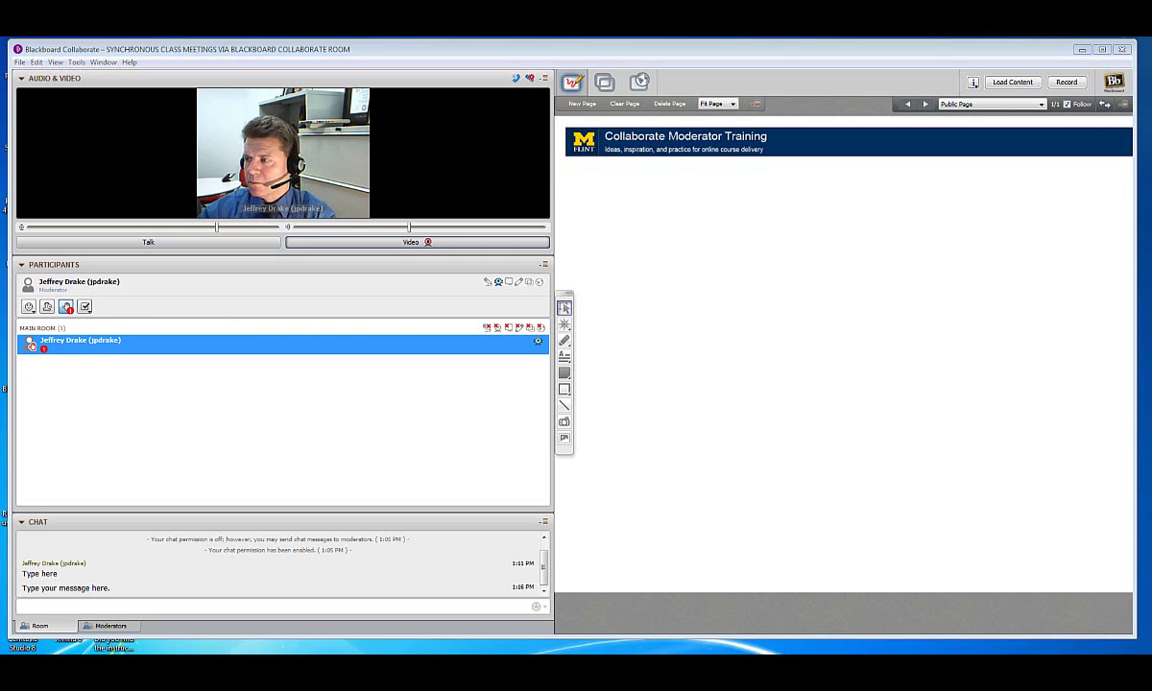
# - Add the single-line text "Did you find the instructional video useful?" to the whiteboard below the header banner
pyautogui.click(573, 361)
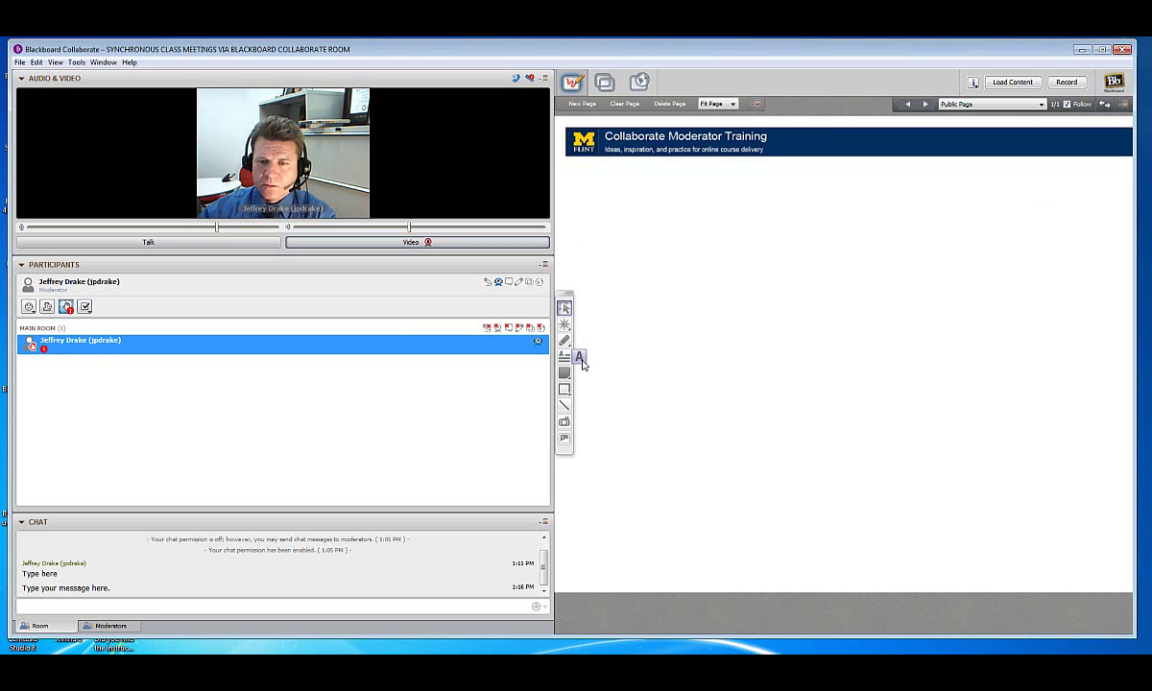
pyautogui.click(574, 358)
pyautogui.click(644, 203)
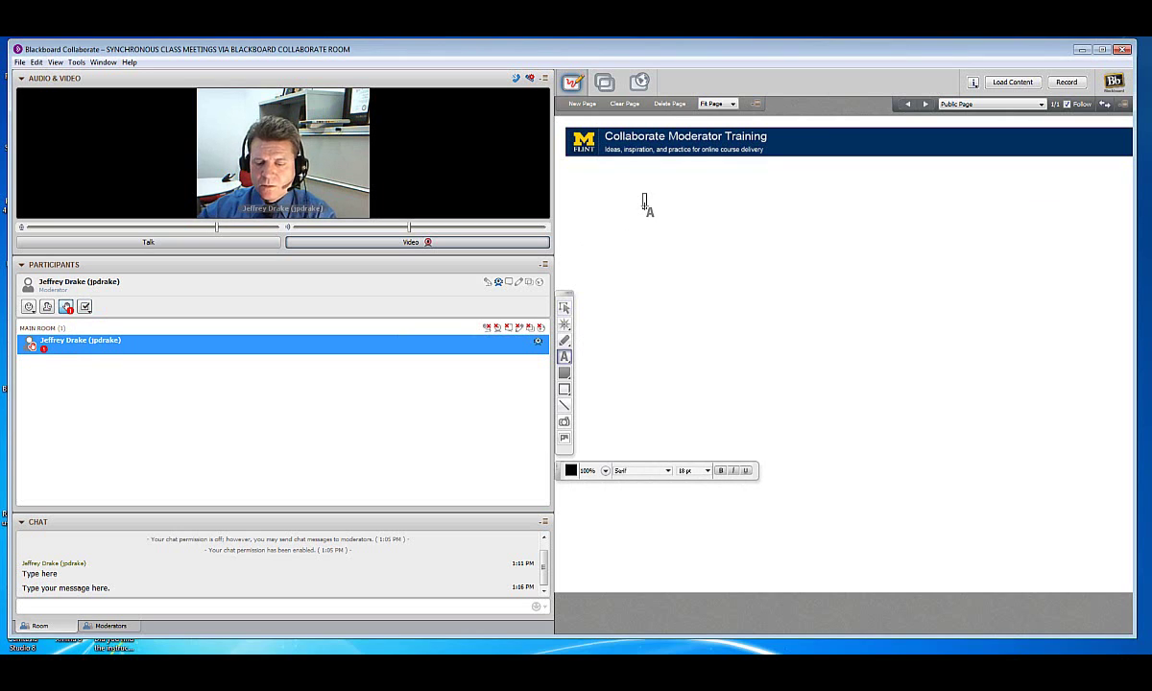
pyautogui.write('Did you find the instructional video useful?')
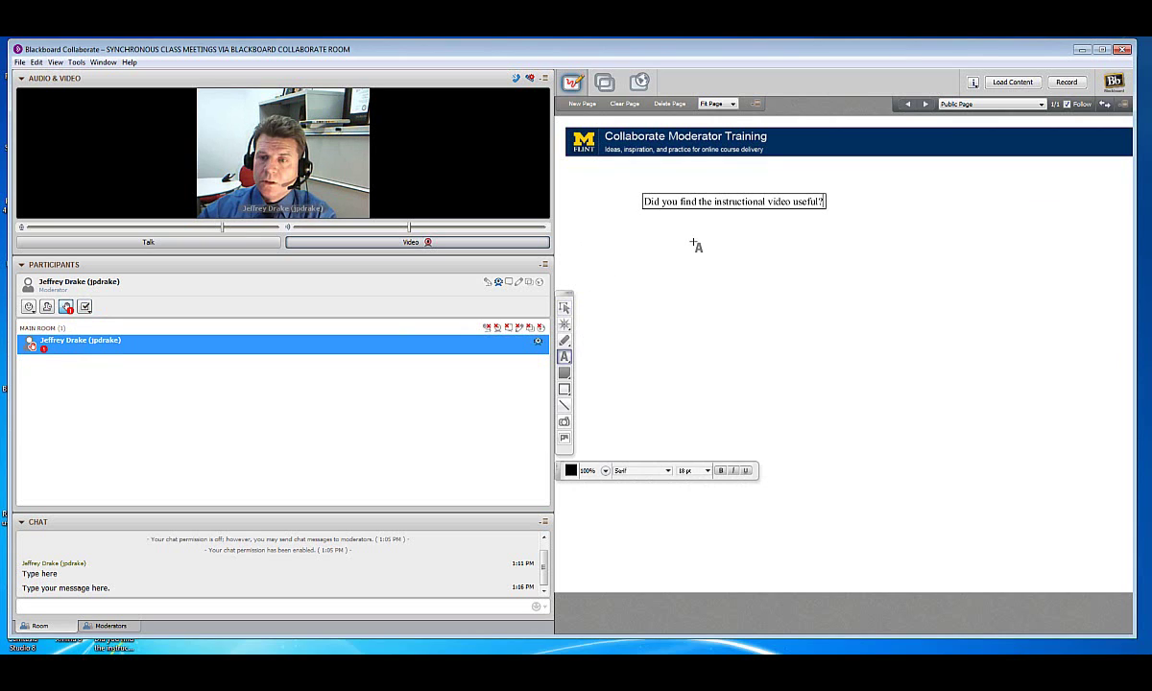
# - Respond Yes to the poll and publish the responses to the whiteboard
pyautogui.click(85, 309)
pyautogui.click(93, 327)
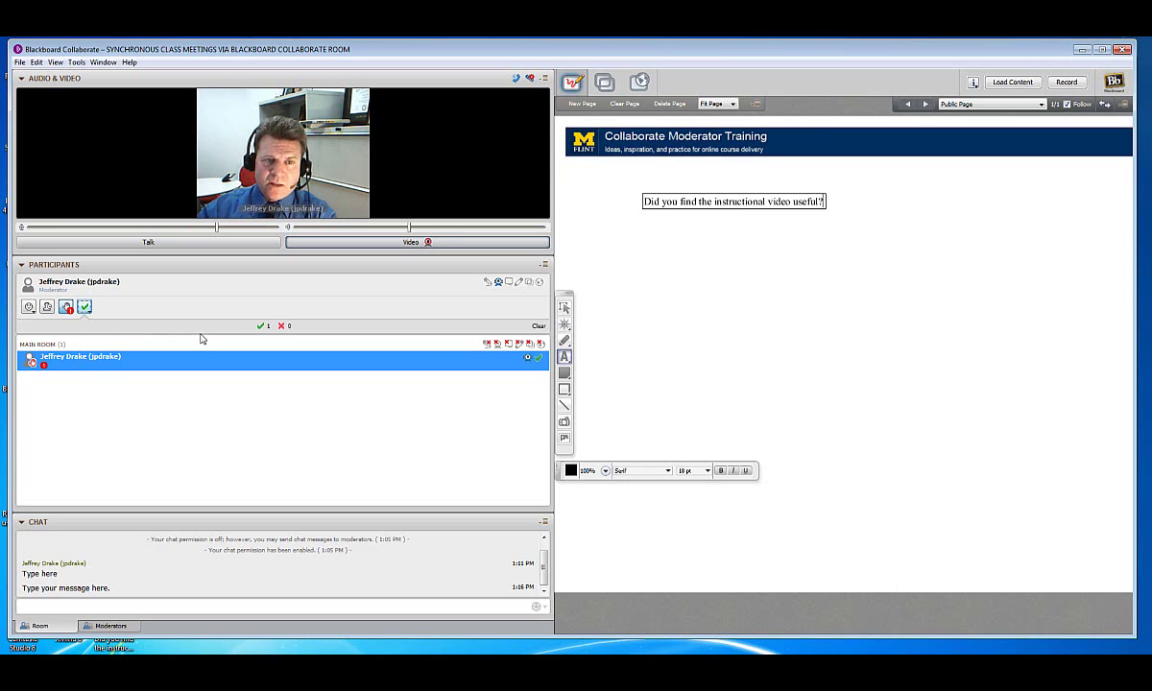
pyautogui.click(76, 63)
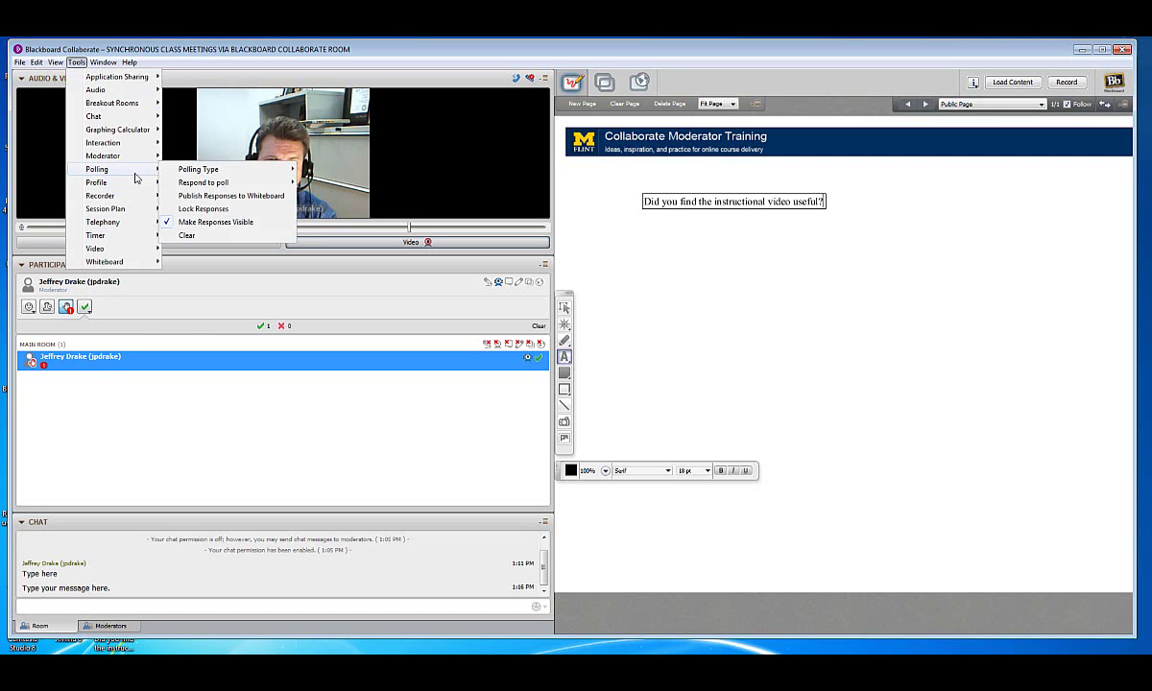
pyautogui.moveTo(135, 177)
pyautogui.moveTo(212, 186)
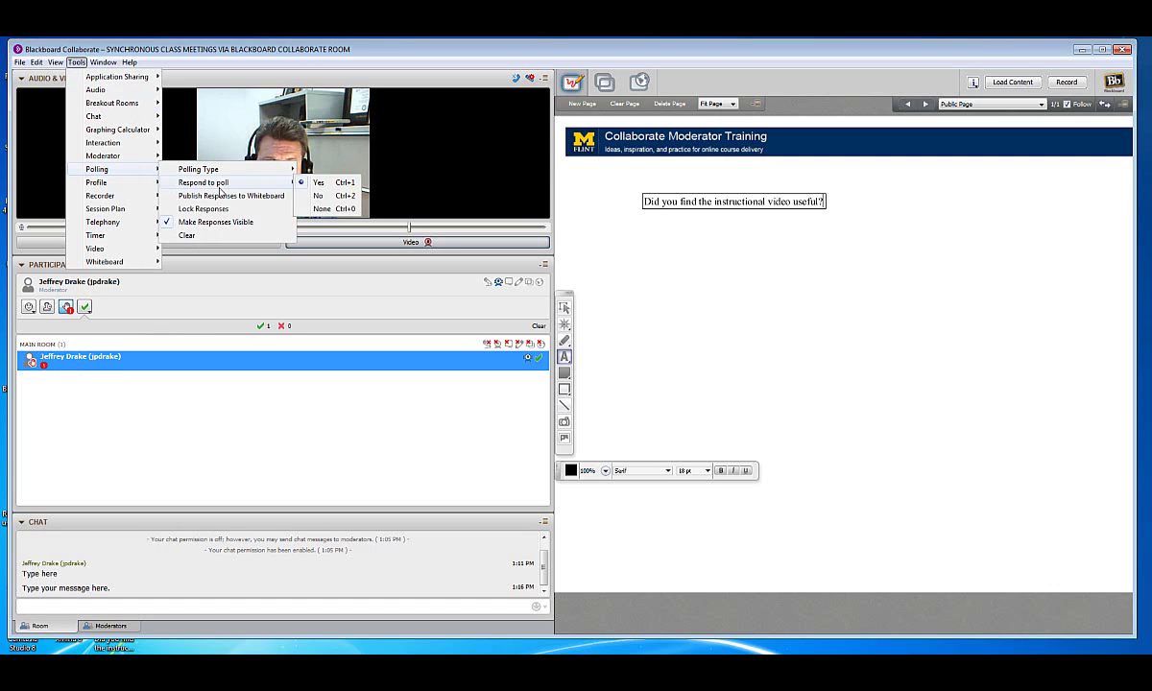
pyautogui.click(220, 195)
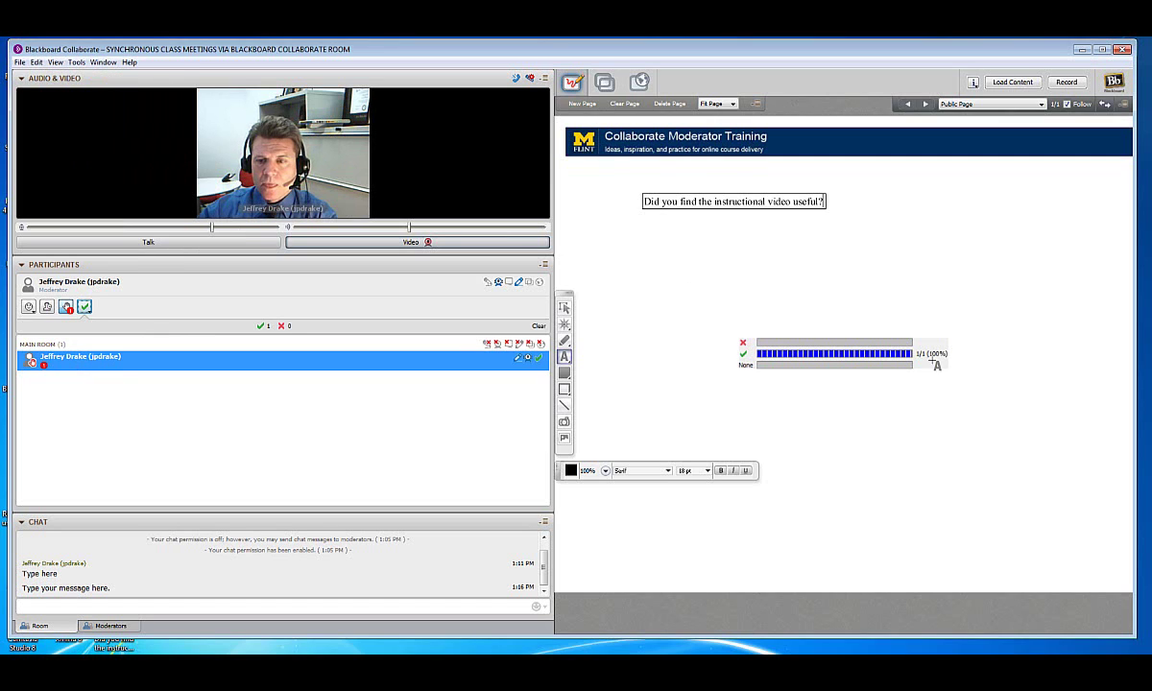
# - Move the published poll results directly below the question on the whiteboard
pyautogui.click(896, 329)
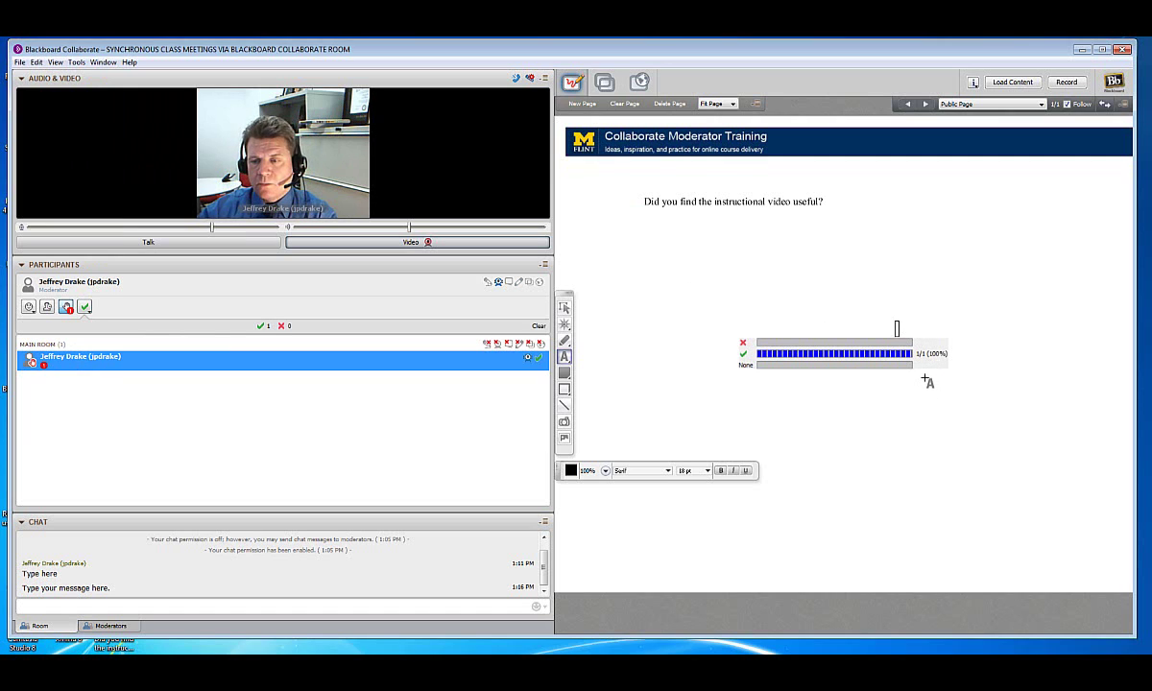
pyautogui.click(564, 307)
pyautogui.moveTo(793, 342); pyautogui.dragTo(693, 227)
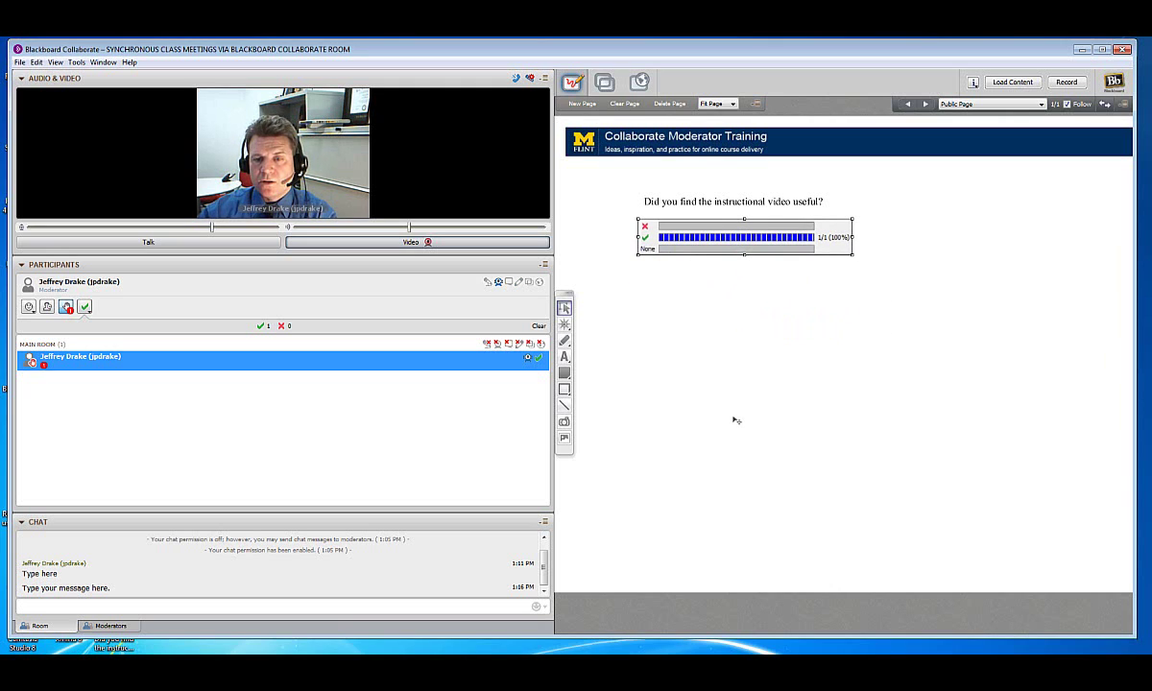
# - Add a multi-line text box reading "I really liked the commentary!" to the whiteboard below the published poll results
pyautogui.click(567, 359)
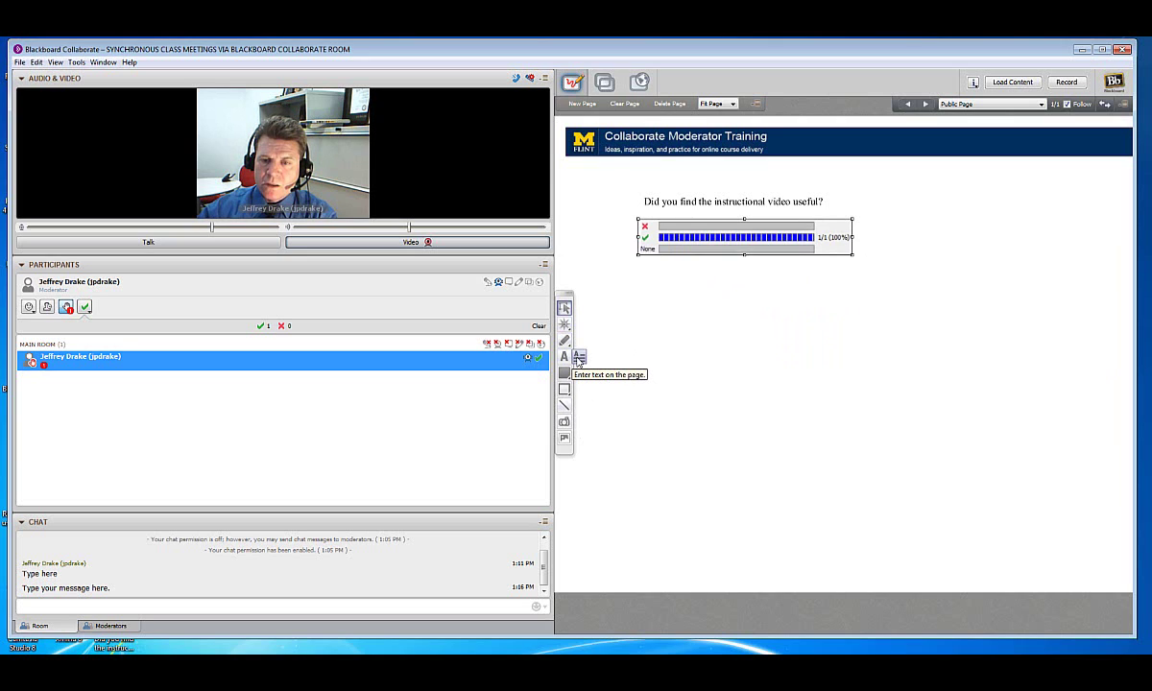
pyautogui.click(579, 358)
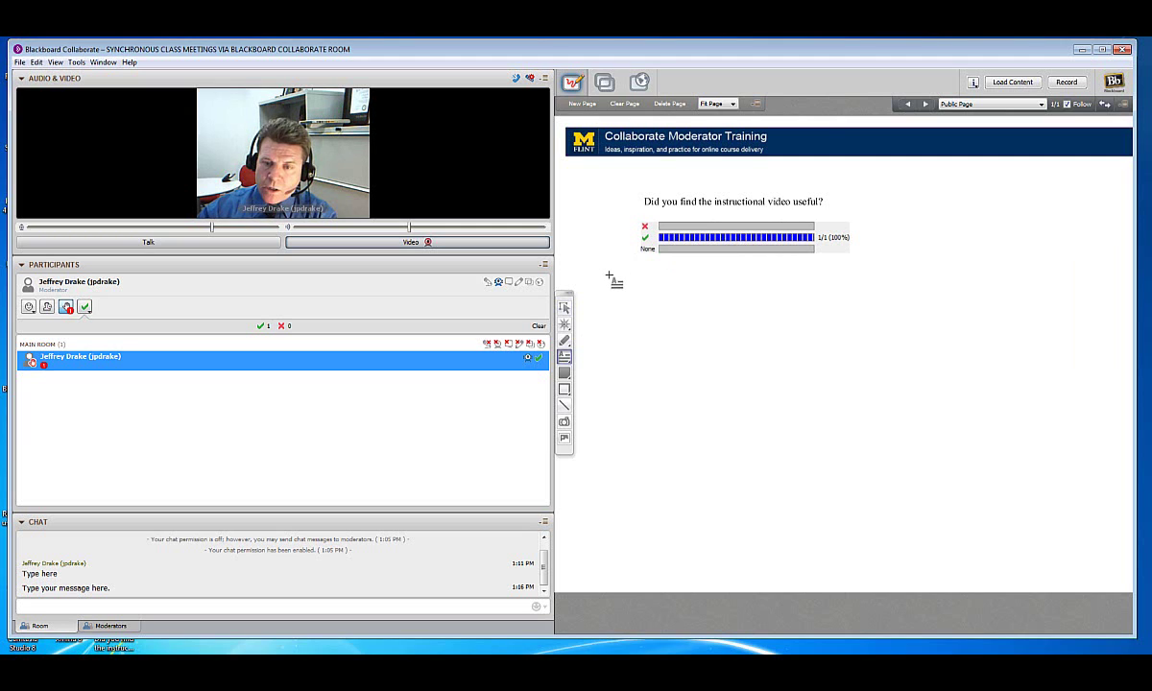
pyautogui.click(607, 275)
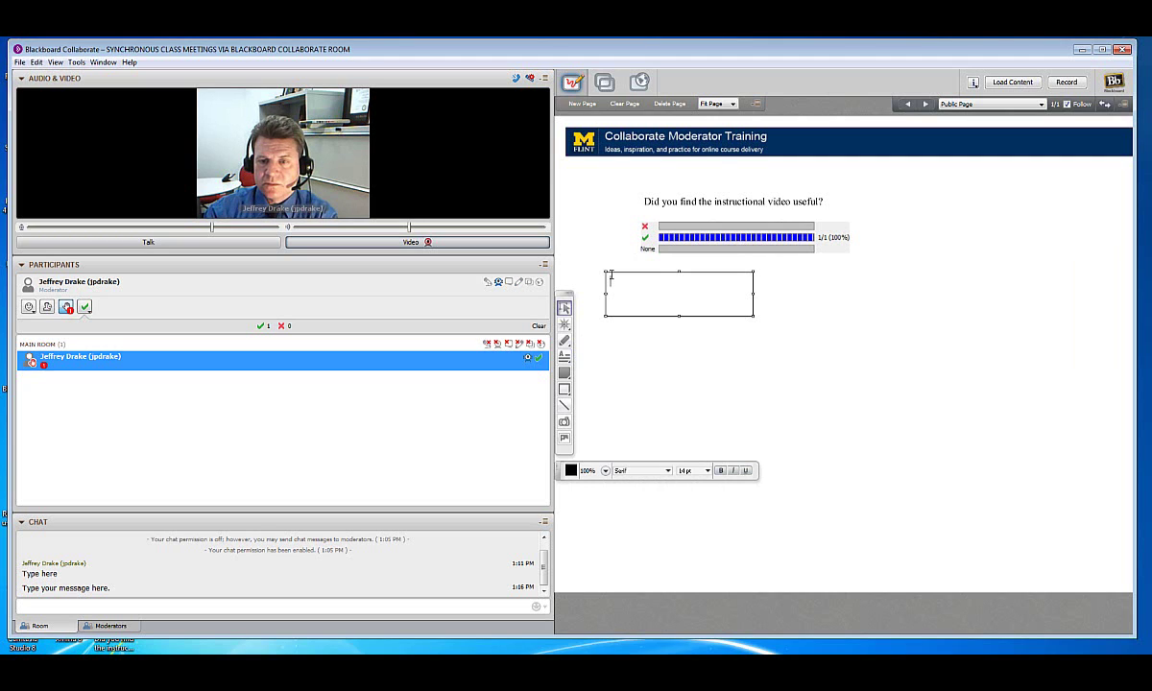
pyautogui.write('really')
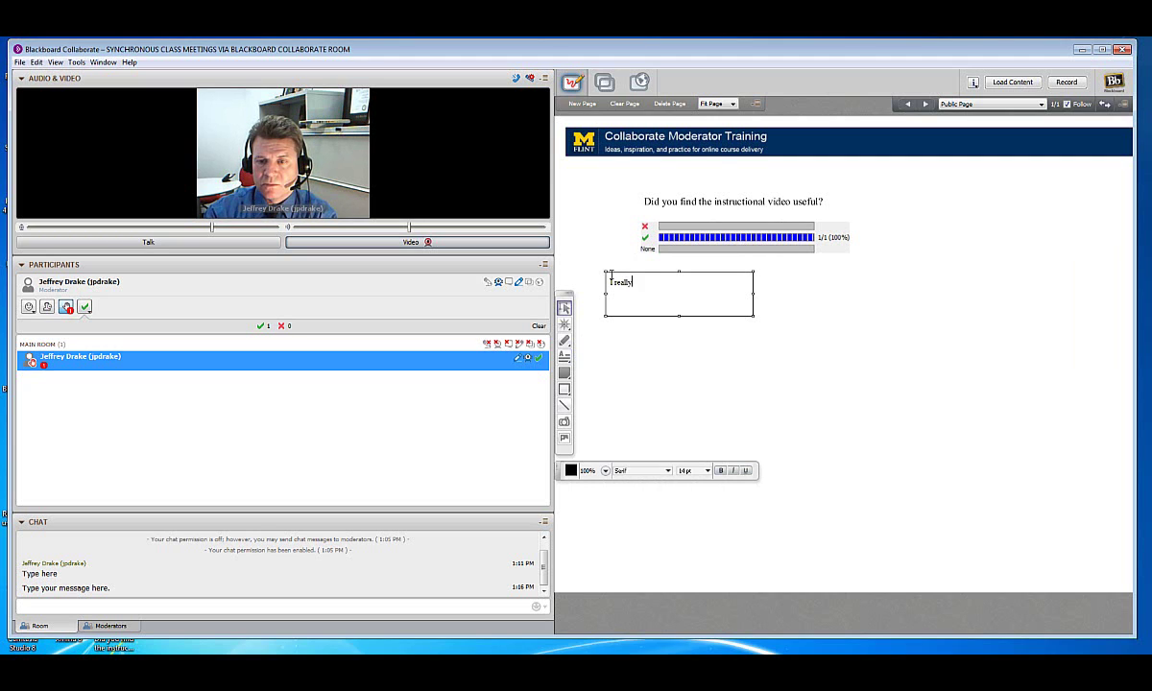
pyautogui.write(' liked he con')
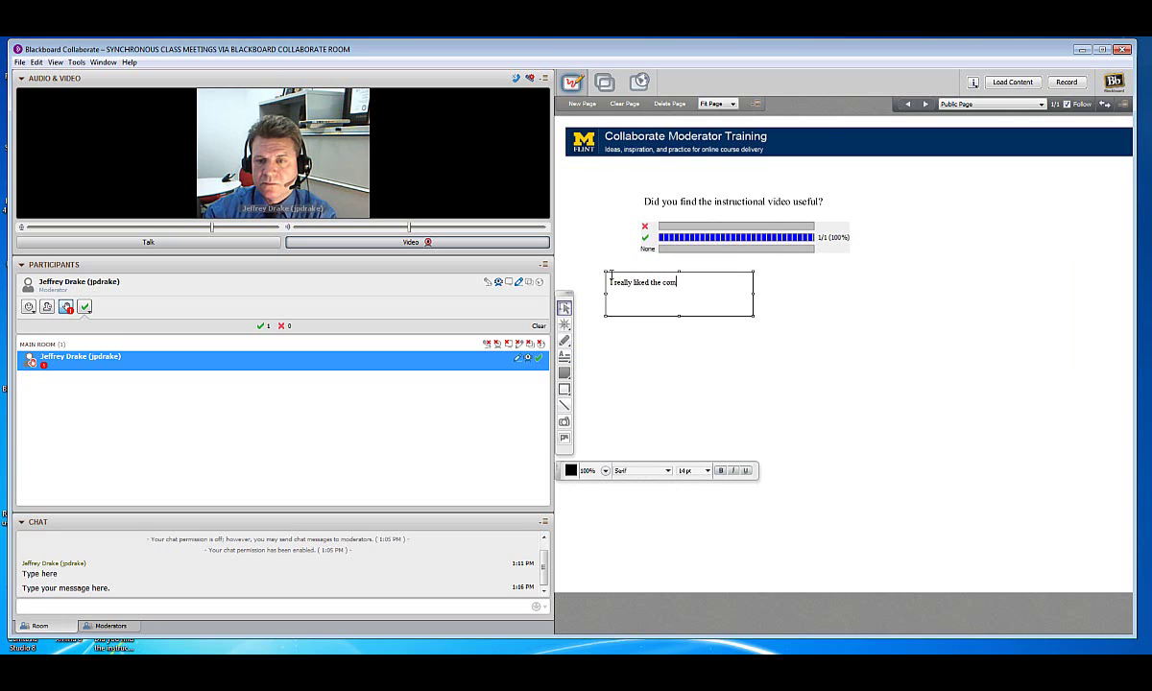
pyautogui.write('mentary!')
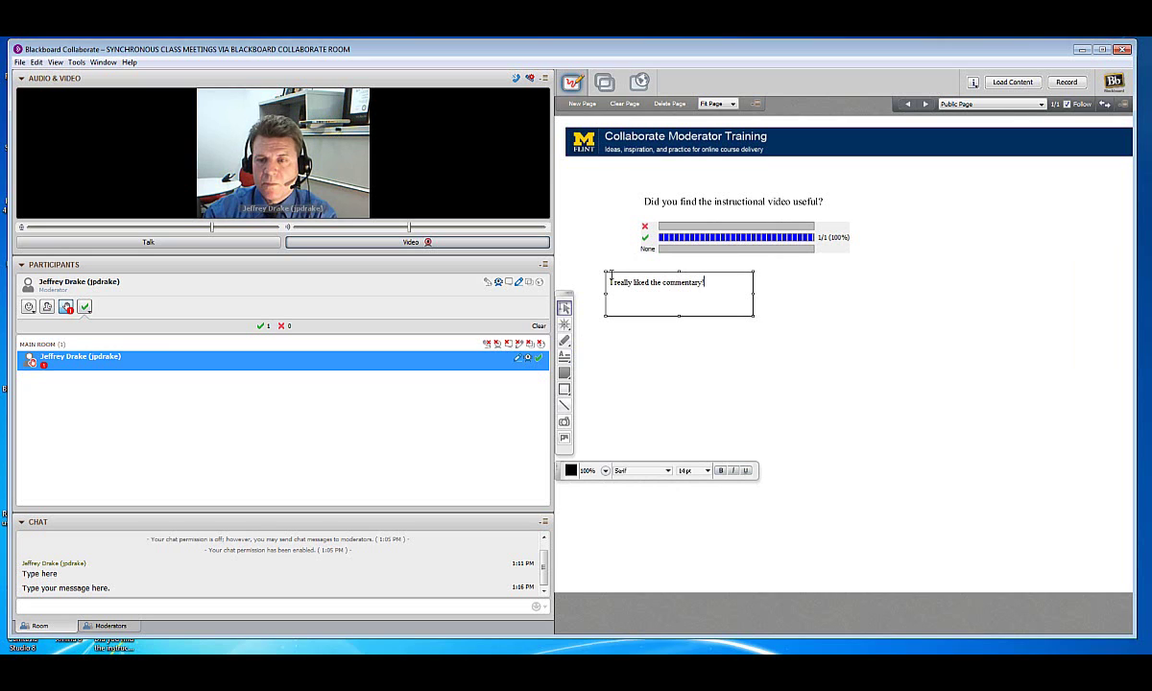
pyautogui.click(672, 348)
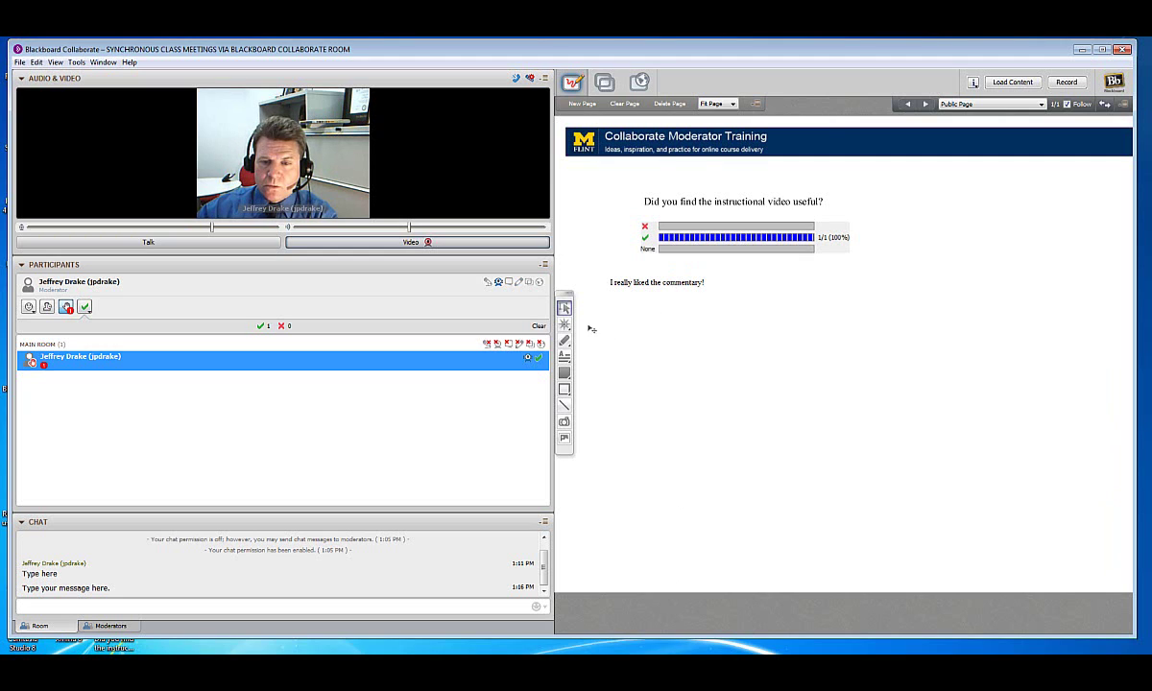
# - Move the question, poll results and comment closer to the header banner and the page's left edge, stacked in that order
pyautogui.click(566, 308)
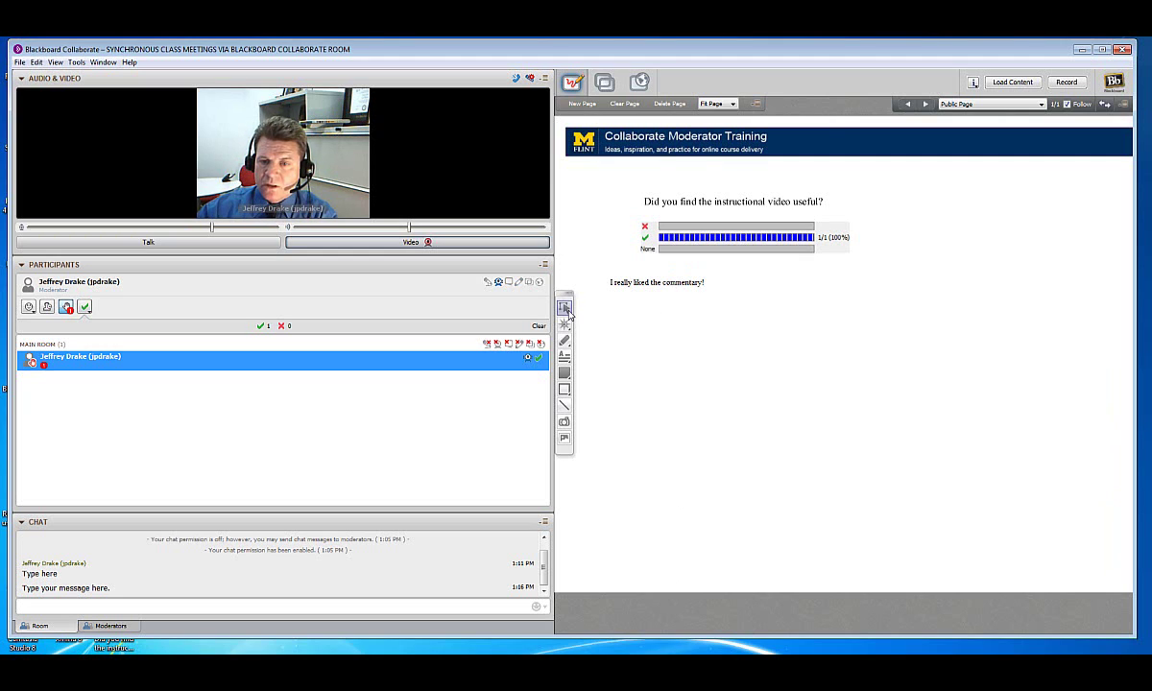
pyautogui.moveTo(621, 284)
pyautogui.mouseDown()
pyautogui.moveTo(597, 265)
pyautogui.moveTo(639, 283)
pyautogui.mouseUp()
pyautogui.moveTo(678, 230); pyautogui.dragTo(633, 194)
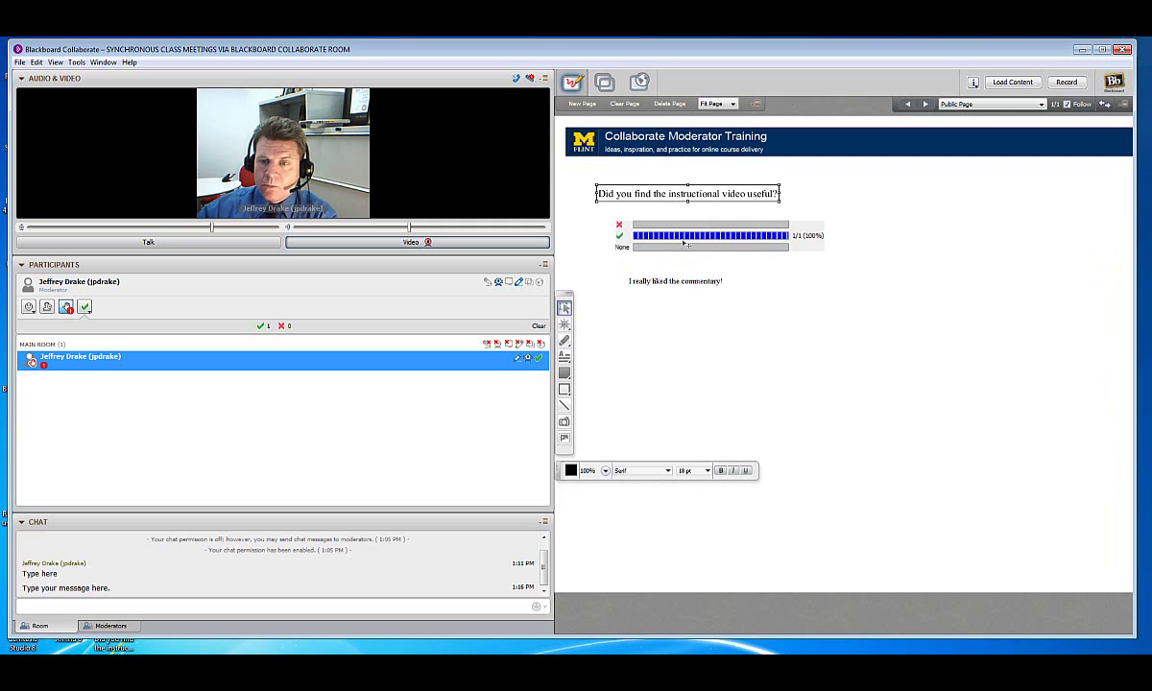
pyautogui.moveTo(683, 239); pyautogui.dragTo(658, 227)
pyautogui.moveTo(681, 296); pyautogui.dragTo(655, 278)
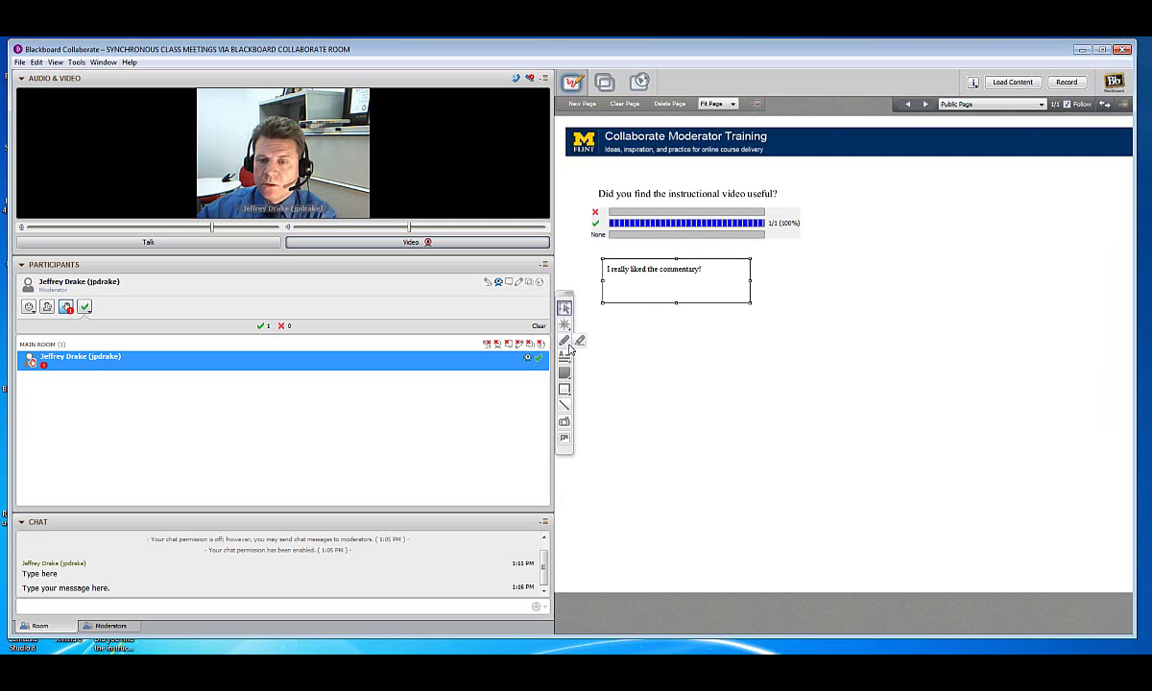
# - Highlight the comment with a yellow highlighter stroke beneath it and a light blue stroke above it
pyautogui.click(580, 343)
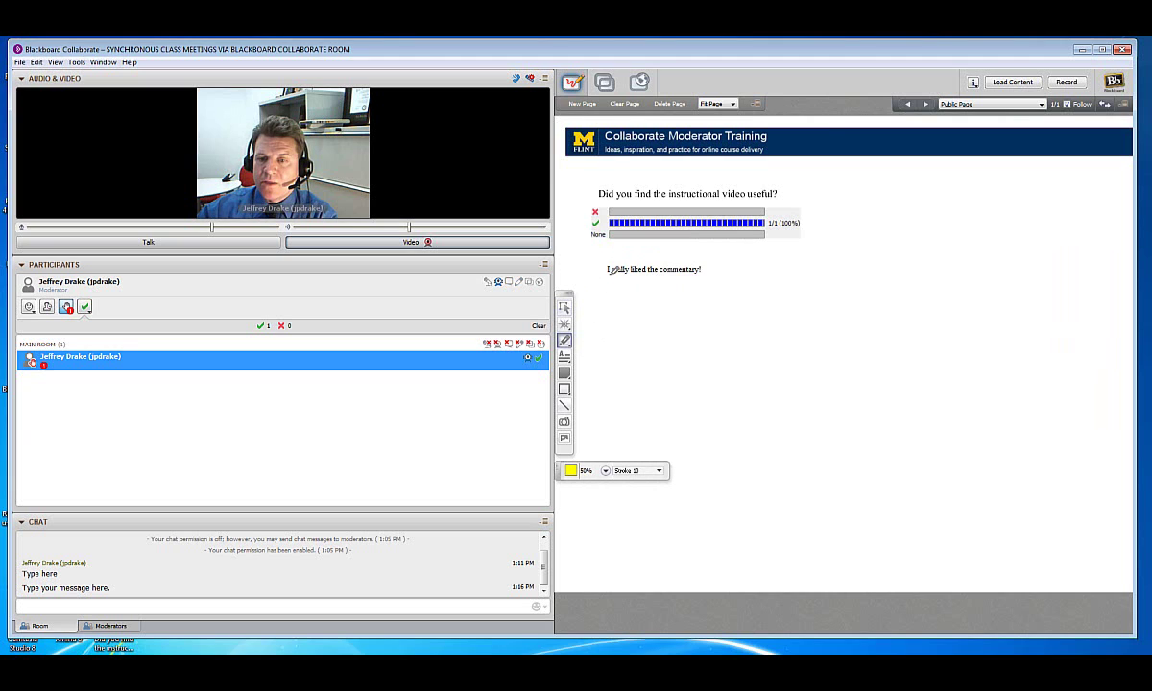
pyautogui.moveTo(608, 276); pyautogui.dragTo(774, 276)
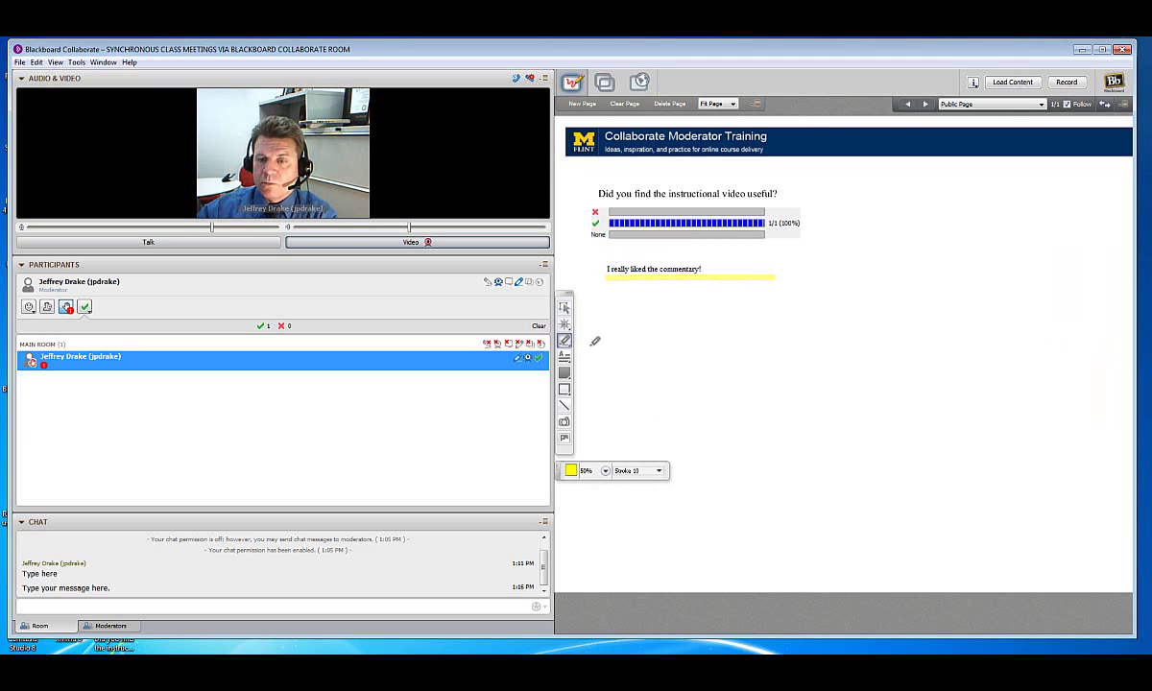
pyautogui.click(571, 471)
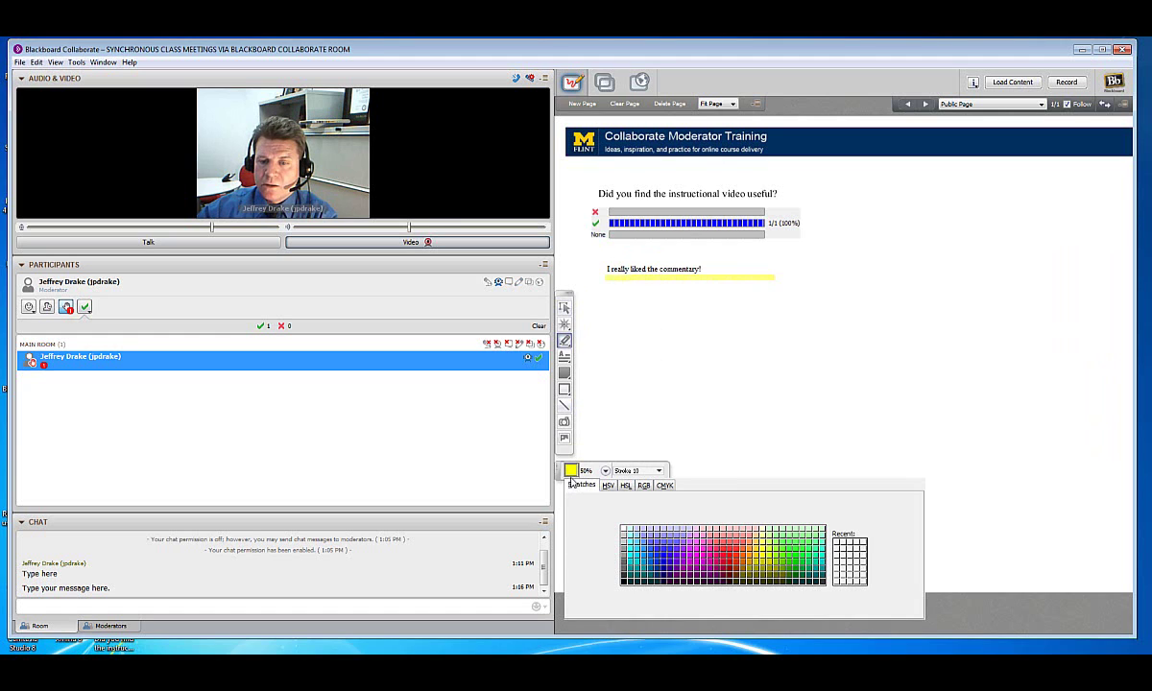
pyautogui.click(651, 546)
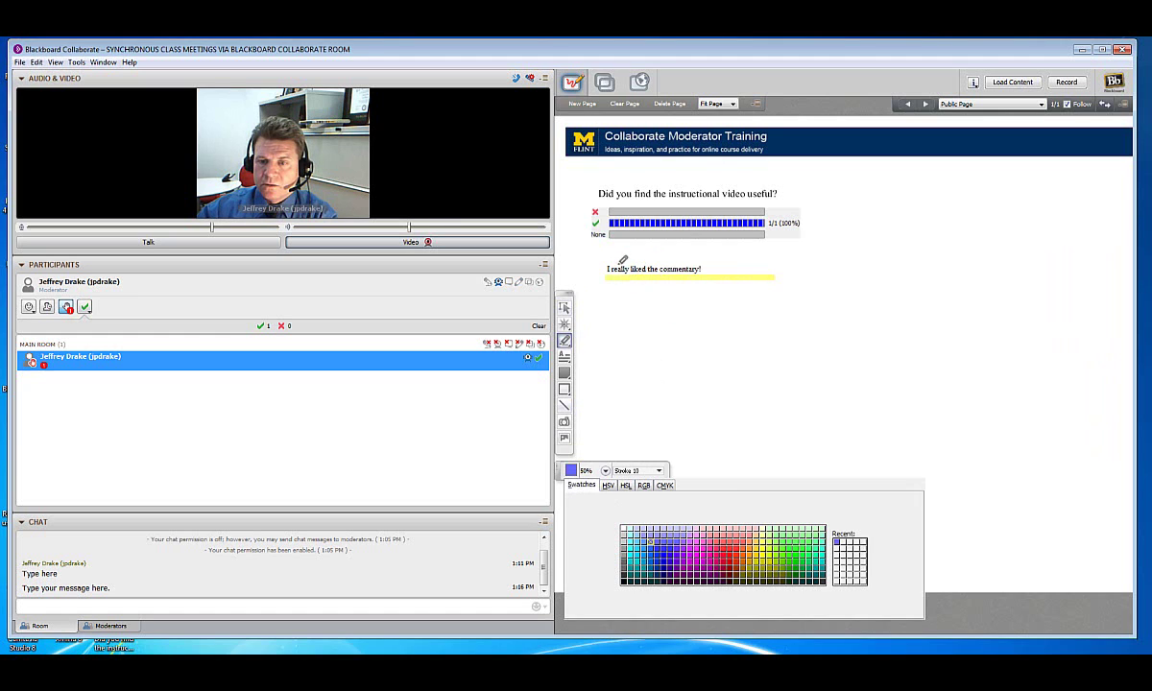
pyautogui.moveTo(611, 257); pyautogui.dragTo(699, 257)
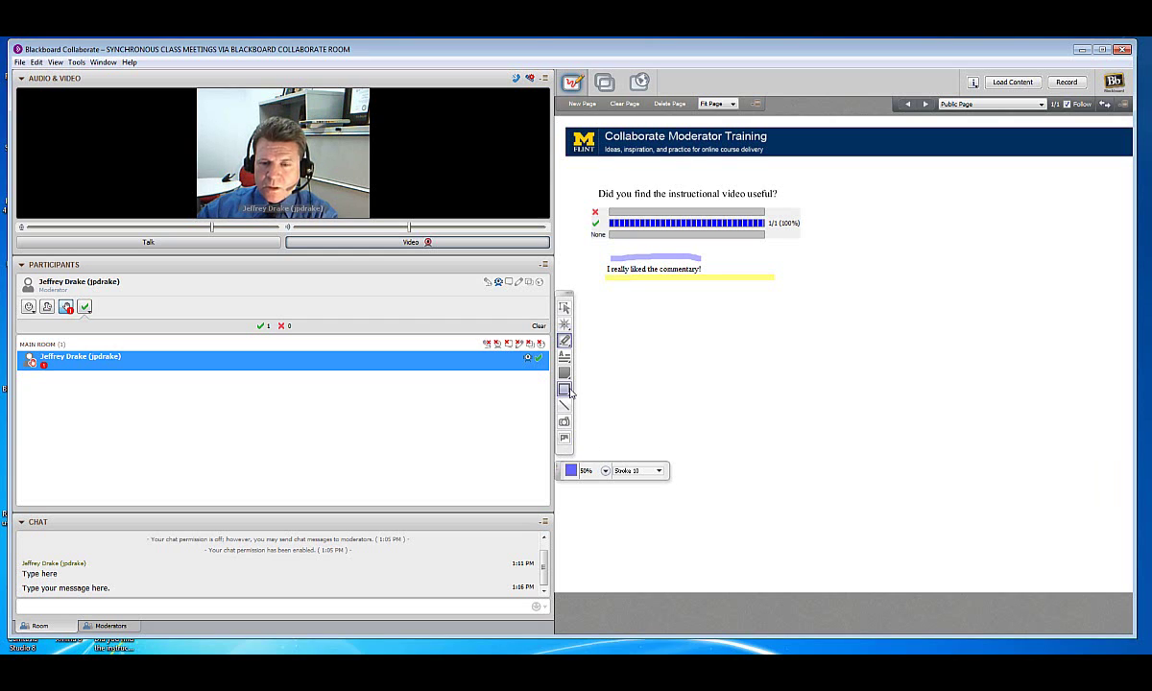
# - Examine the whiteboard clip art categories, from Common Symbols and Math Operators through Greek letters to Application
pyautogui.click(564, 438)
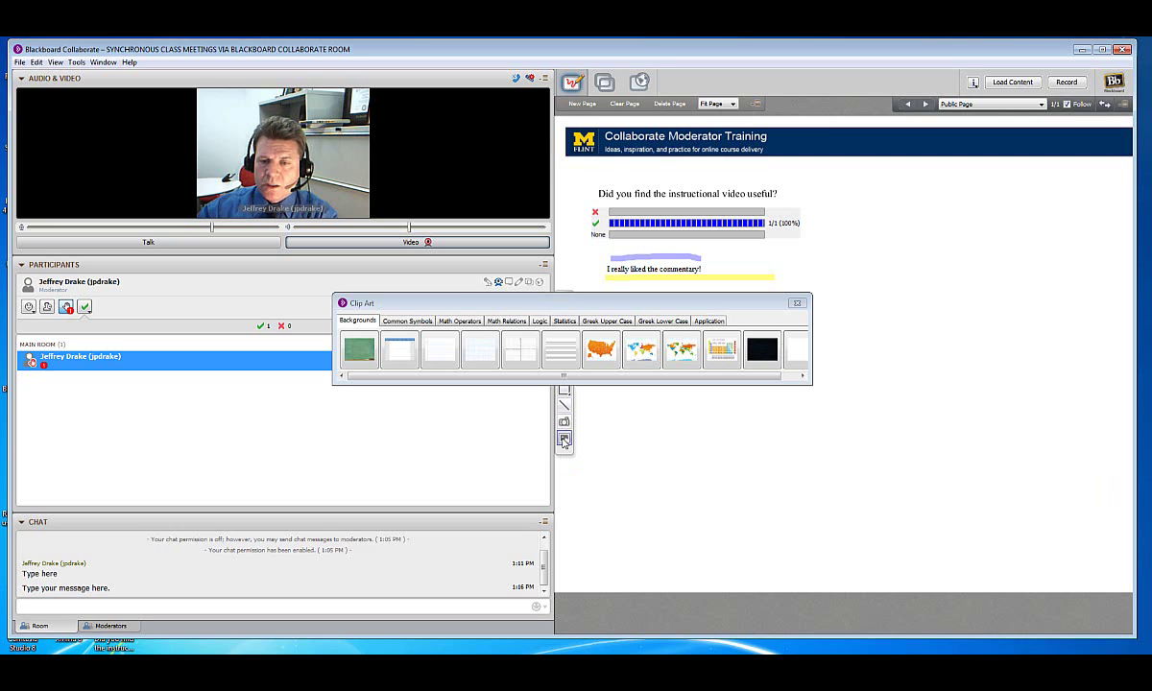
pyautogui.click(407, 320)
pyautogui.click(469, 322)
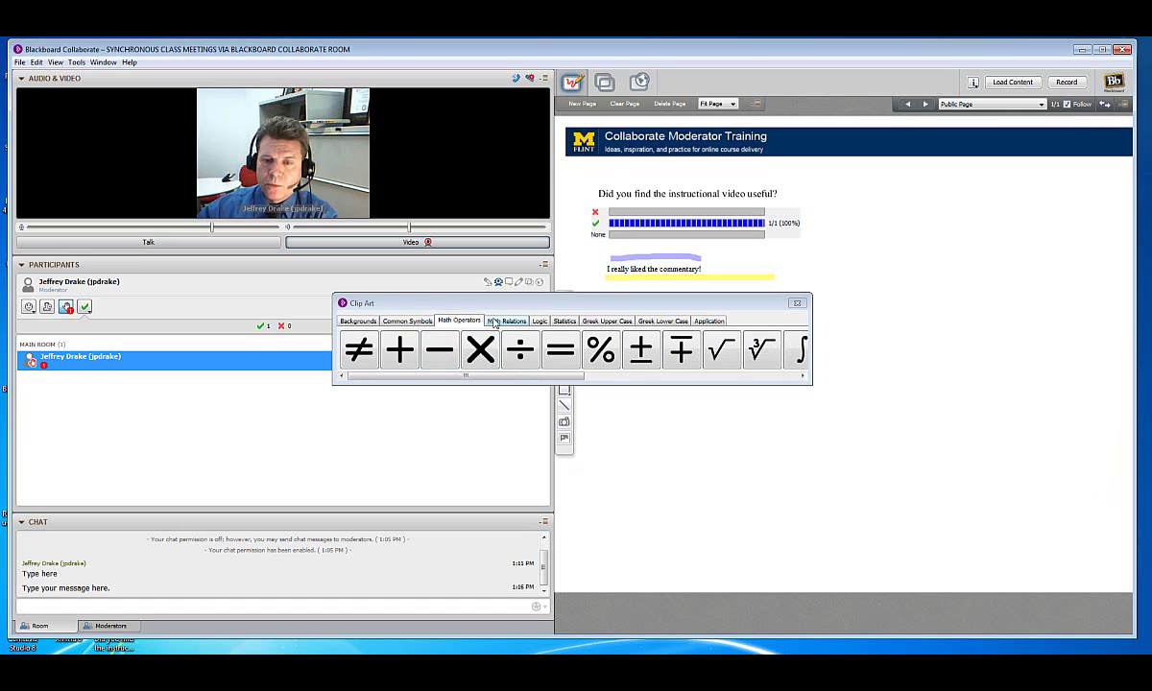
pyautogui.click(506, 320)
pyautogui.click(540, 323)
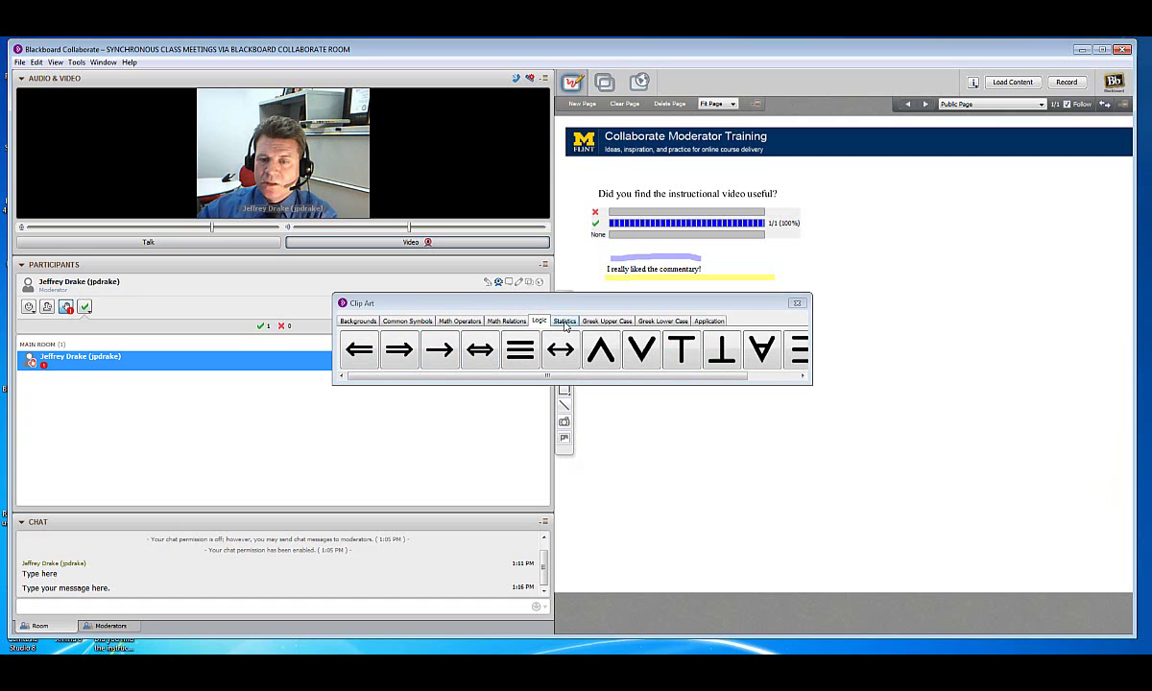
pyautogui.click(564, 321)
pyautogui.click(606, 321)
pyautogui.click(660, 323)
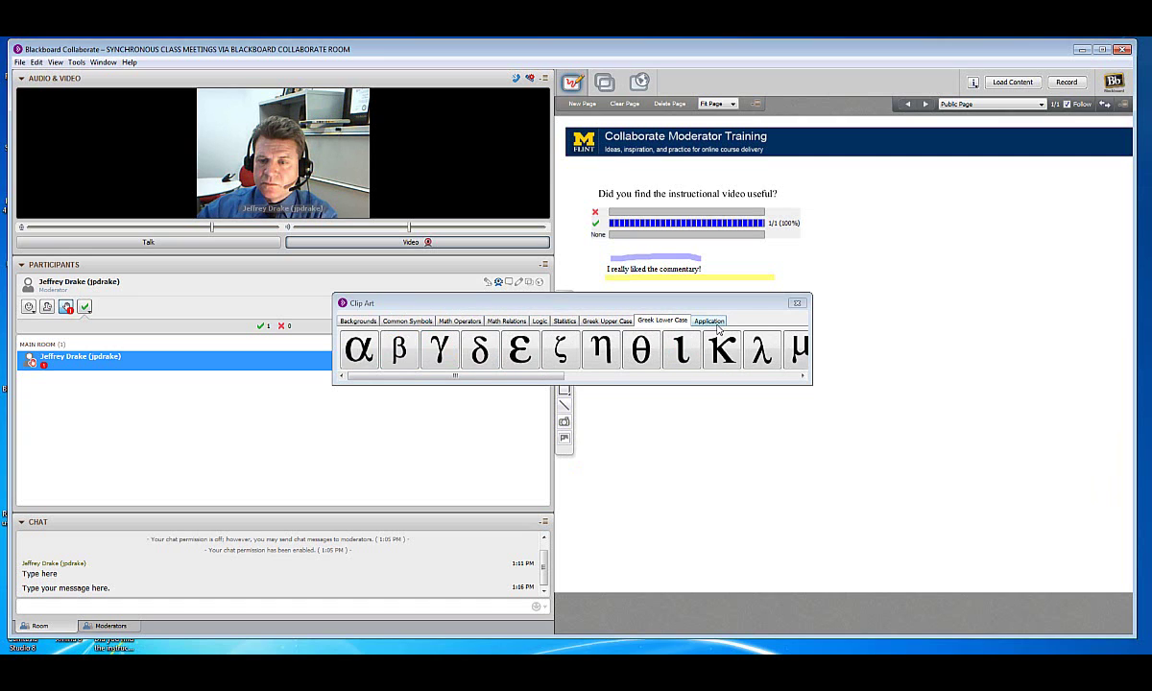
pyautogui.click(708, 322)
# - Insert the Map Of The US background from the clip art onto the whiteboard and close the clip art collection
pyautogui.click(365, 323)
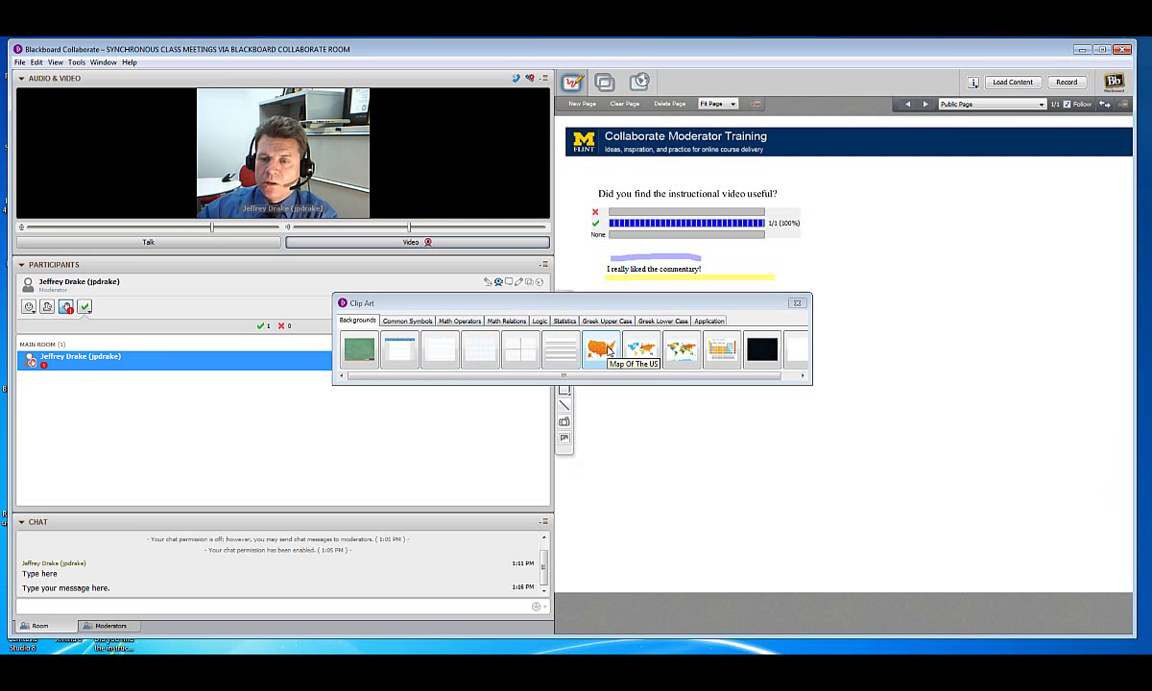
pyautogui.click(601, 349)
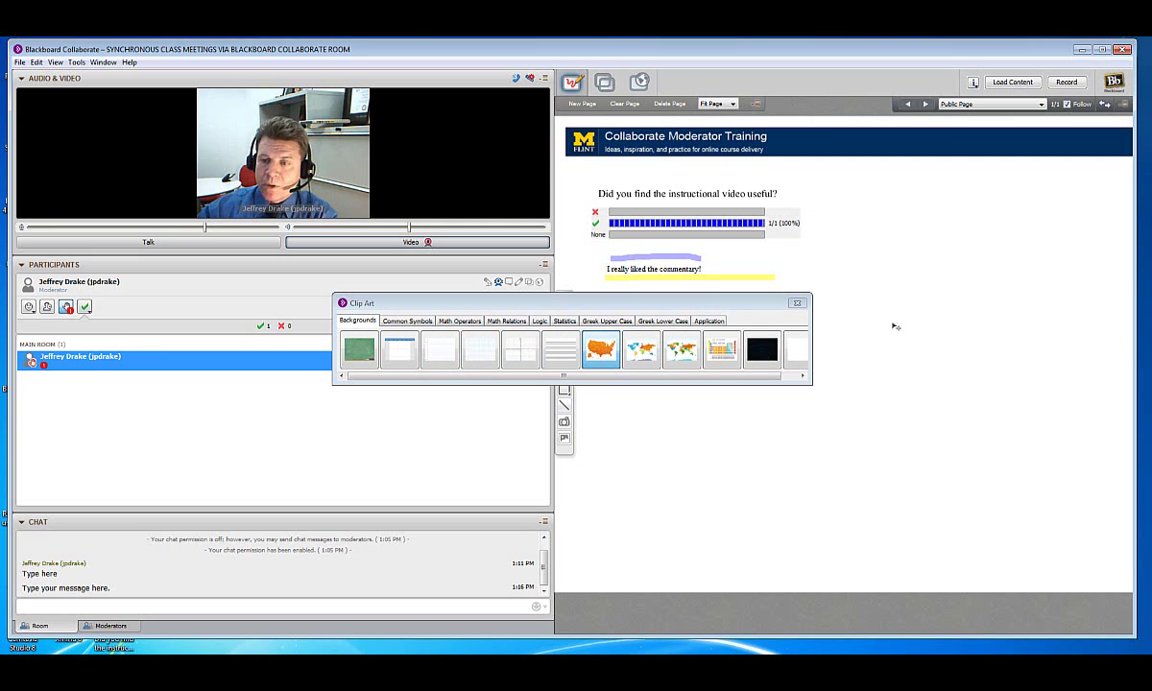
pyautogui.click(868, 386)
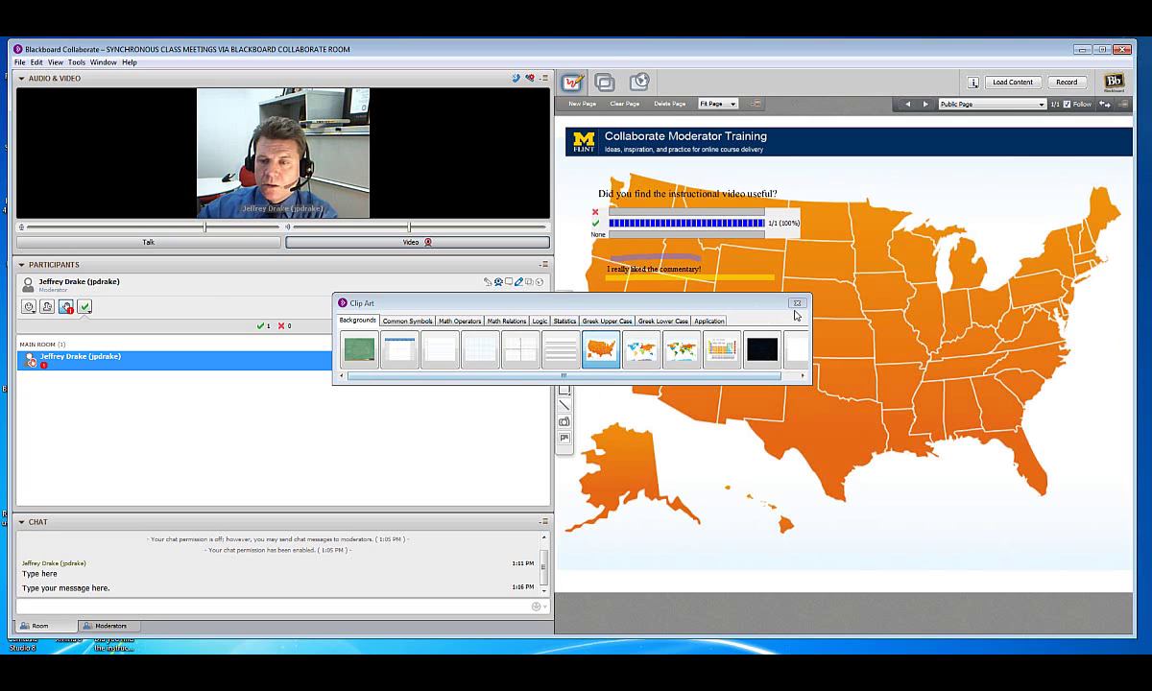
pyautogui.click(797, 303)
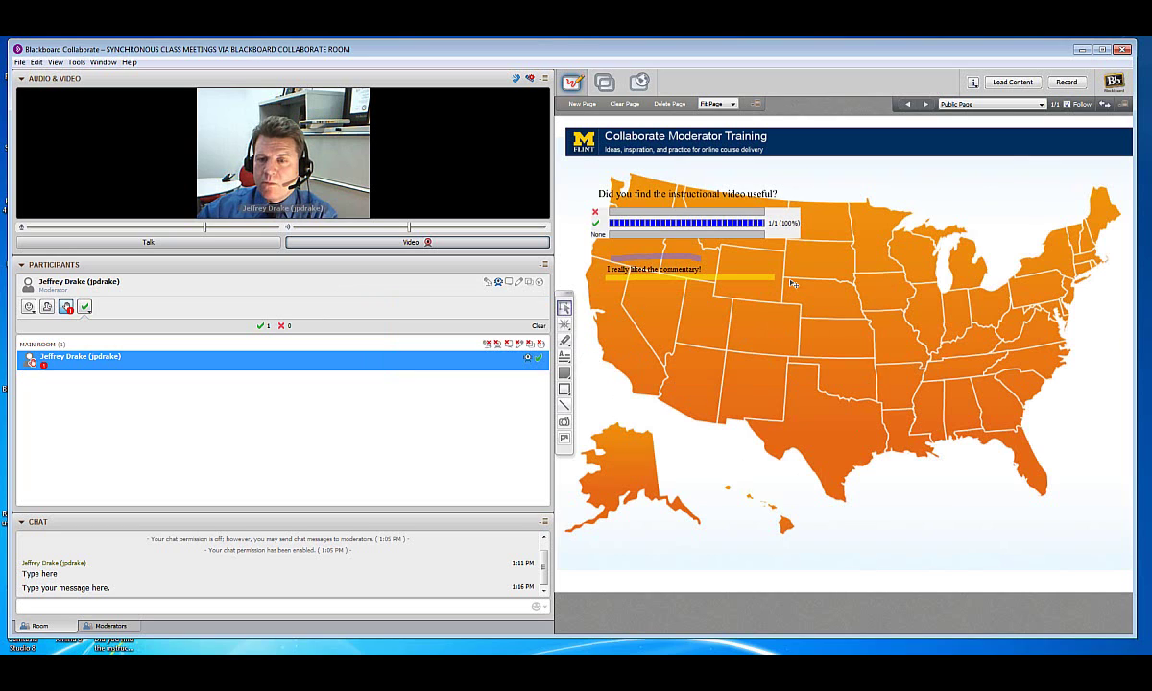
# - Stamp a green check mark on Nebraska on the US map
pyautogui.moveTo(571, 331)
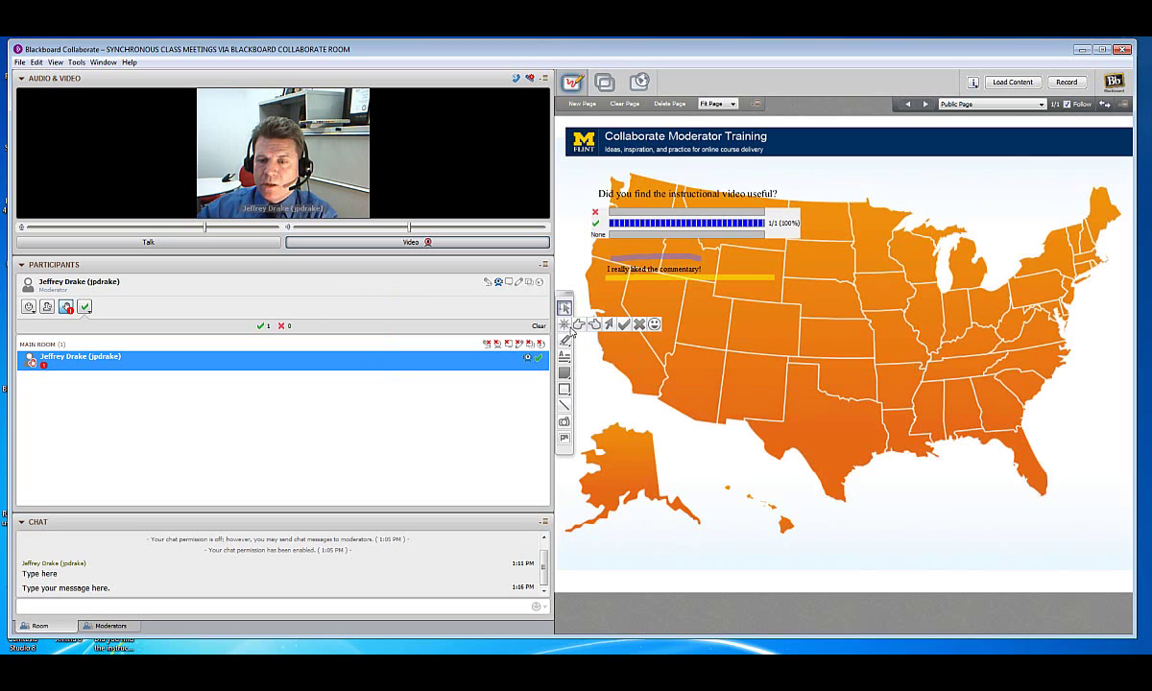
pyautogui.click(623, 325)
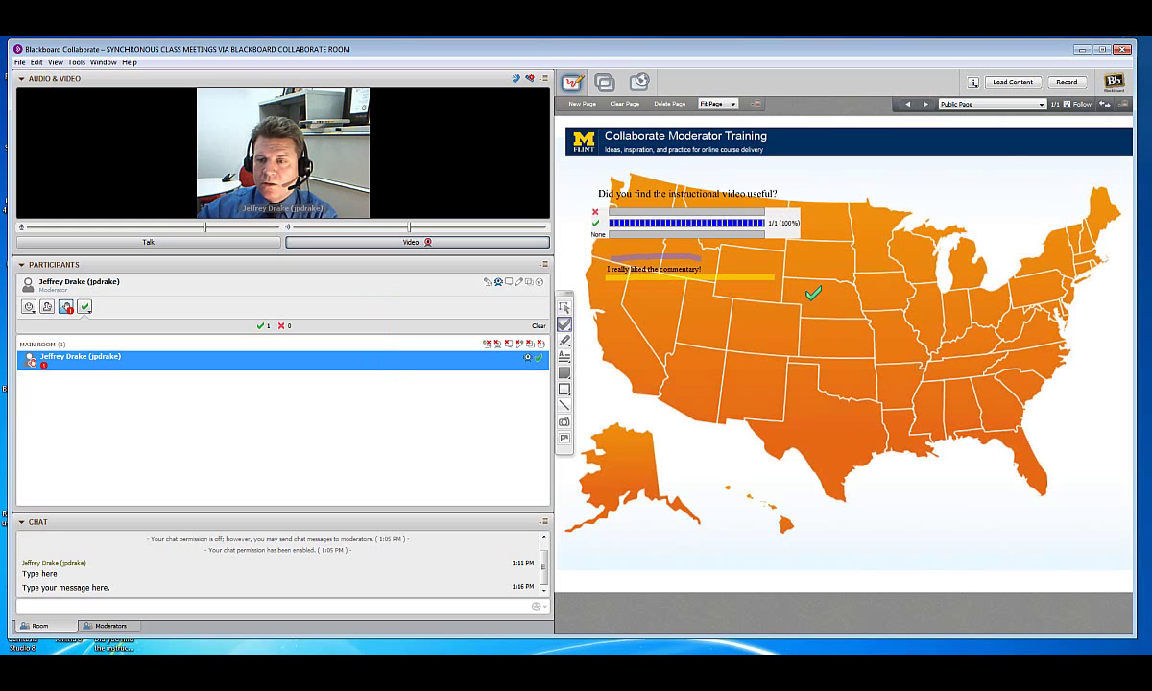
pyautogui.click(812, 292)
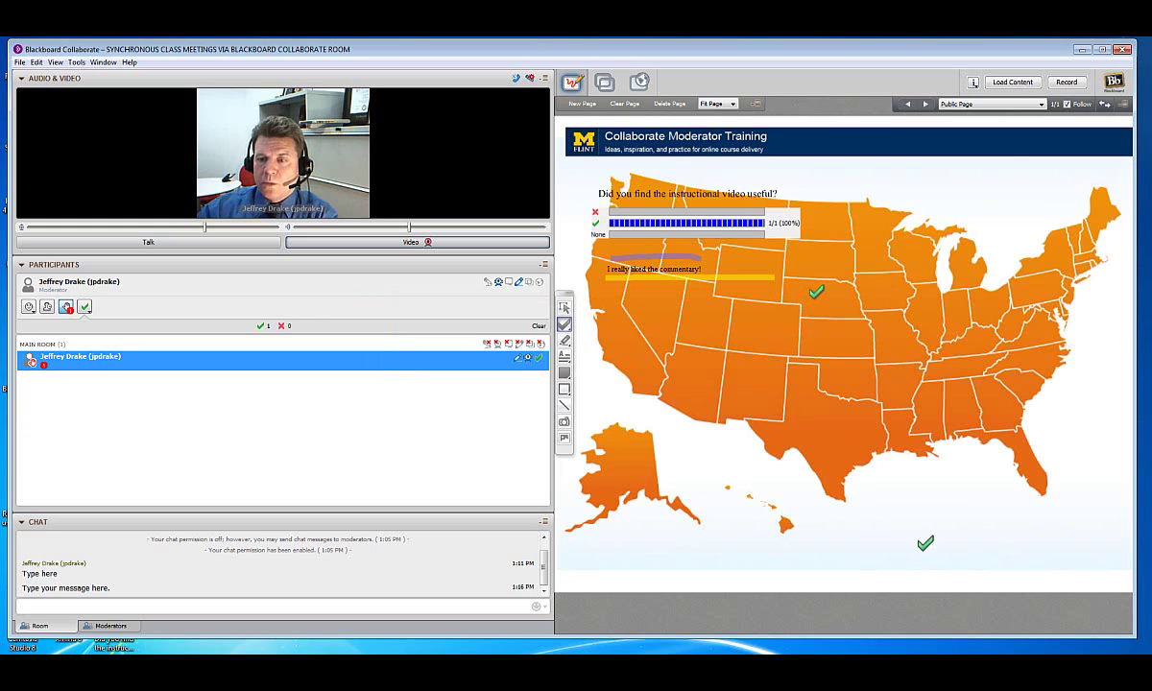